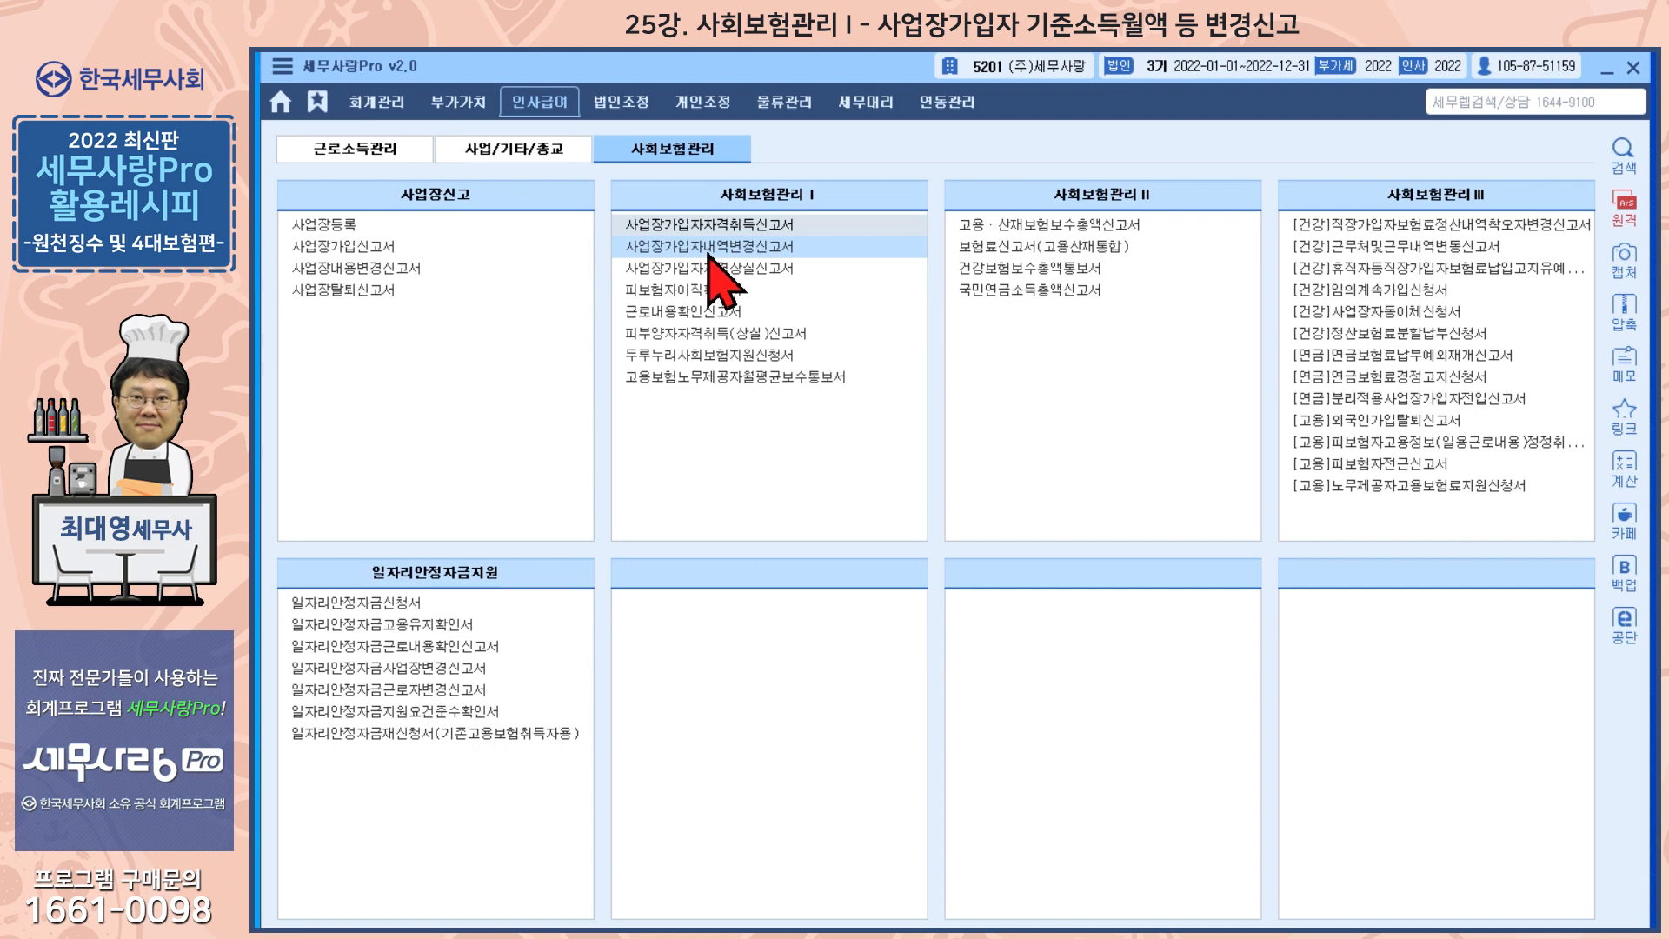
- Open the 사업장가입자내역변경신고서, switch to 보수/소득월액변경, and load the saved report dated 2022-08-30
left_click(711, 254)
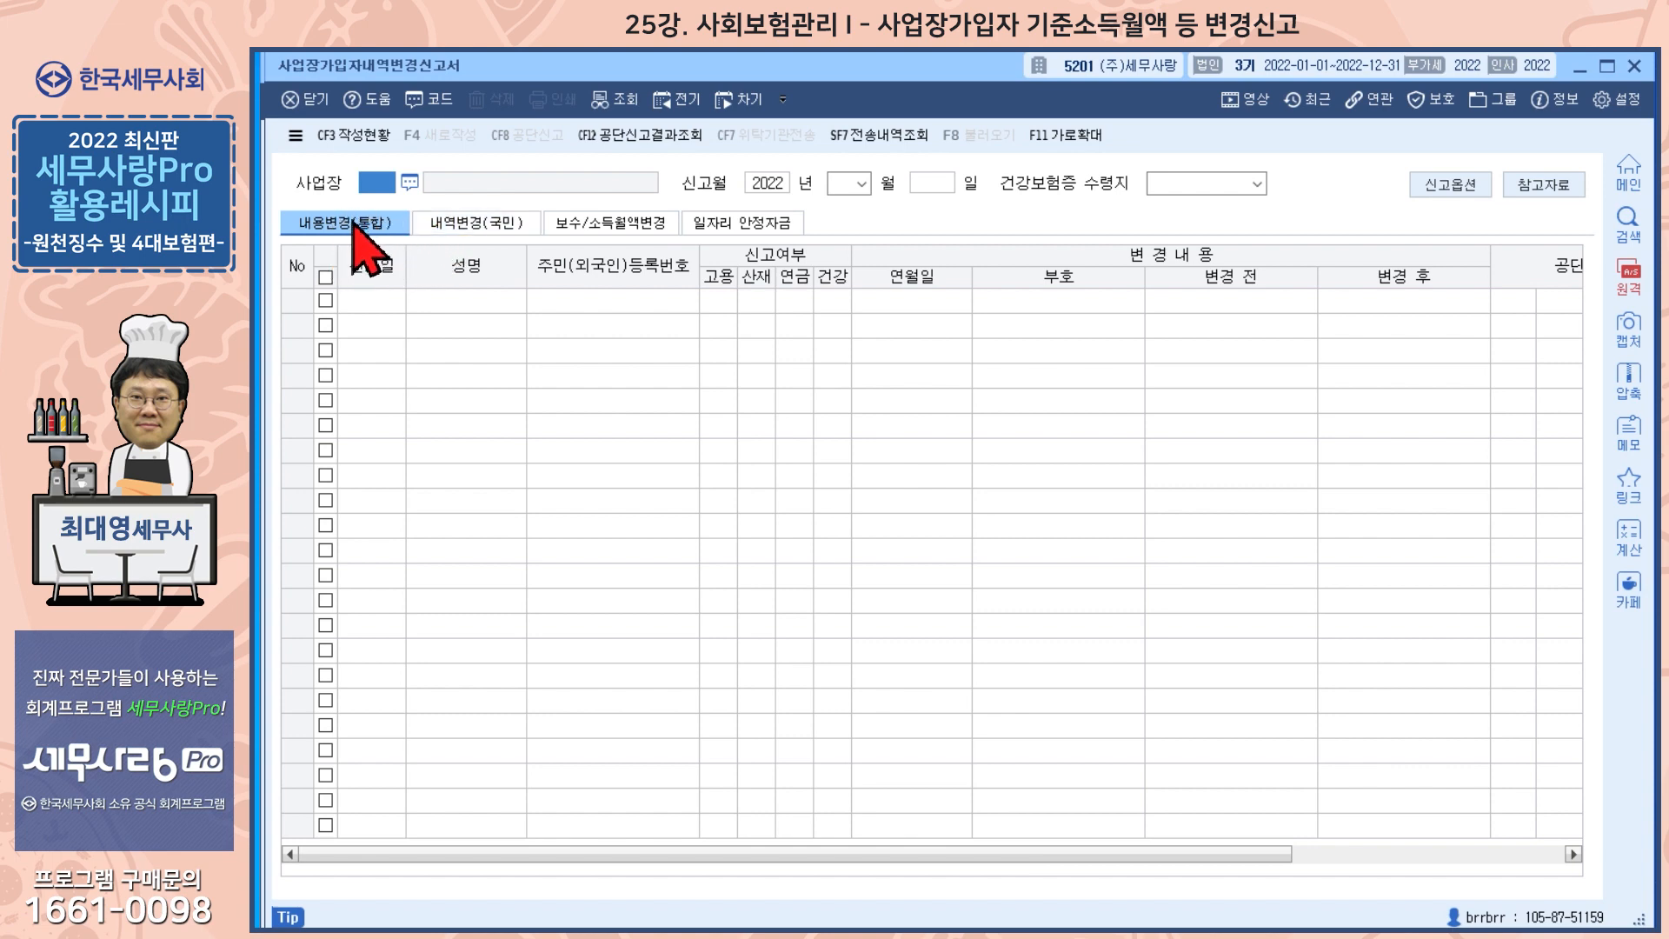
left_click(595, 224)
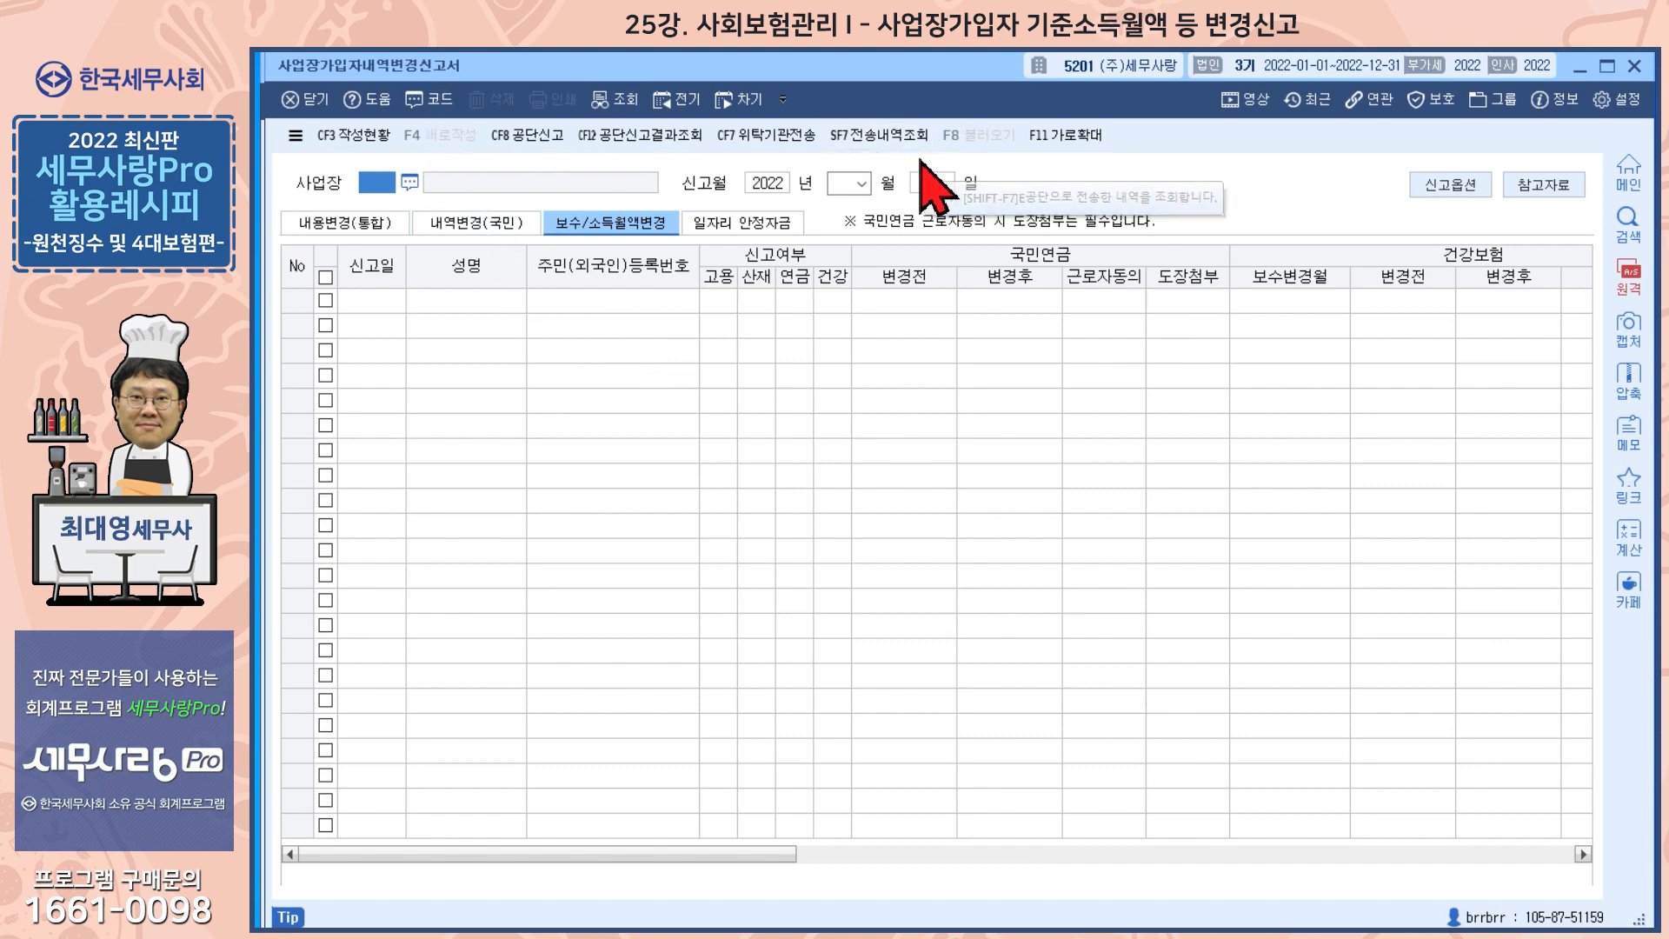
left_click(363, 139)
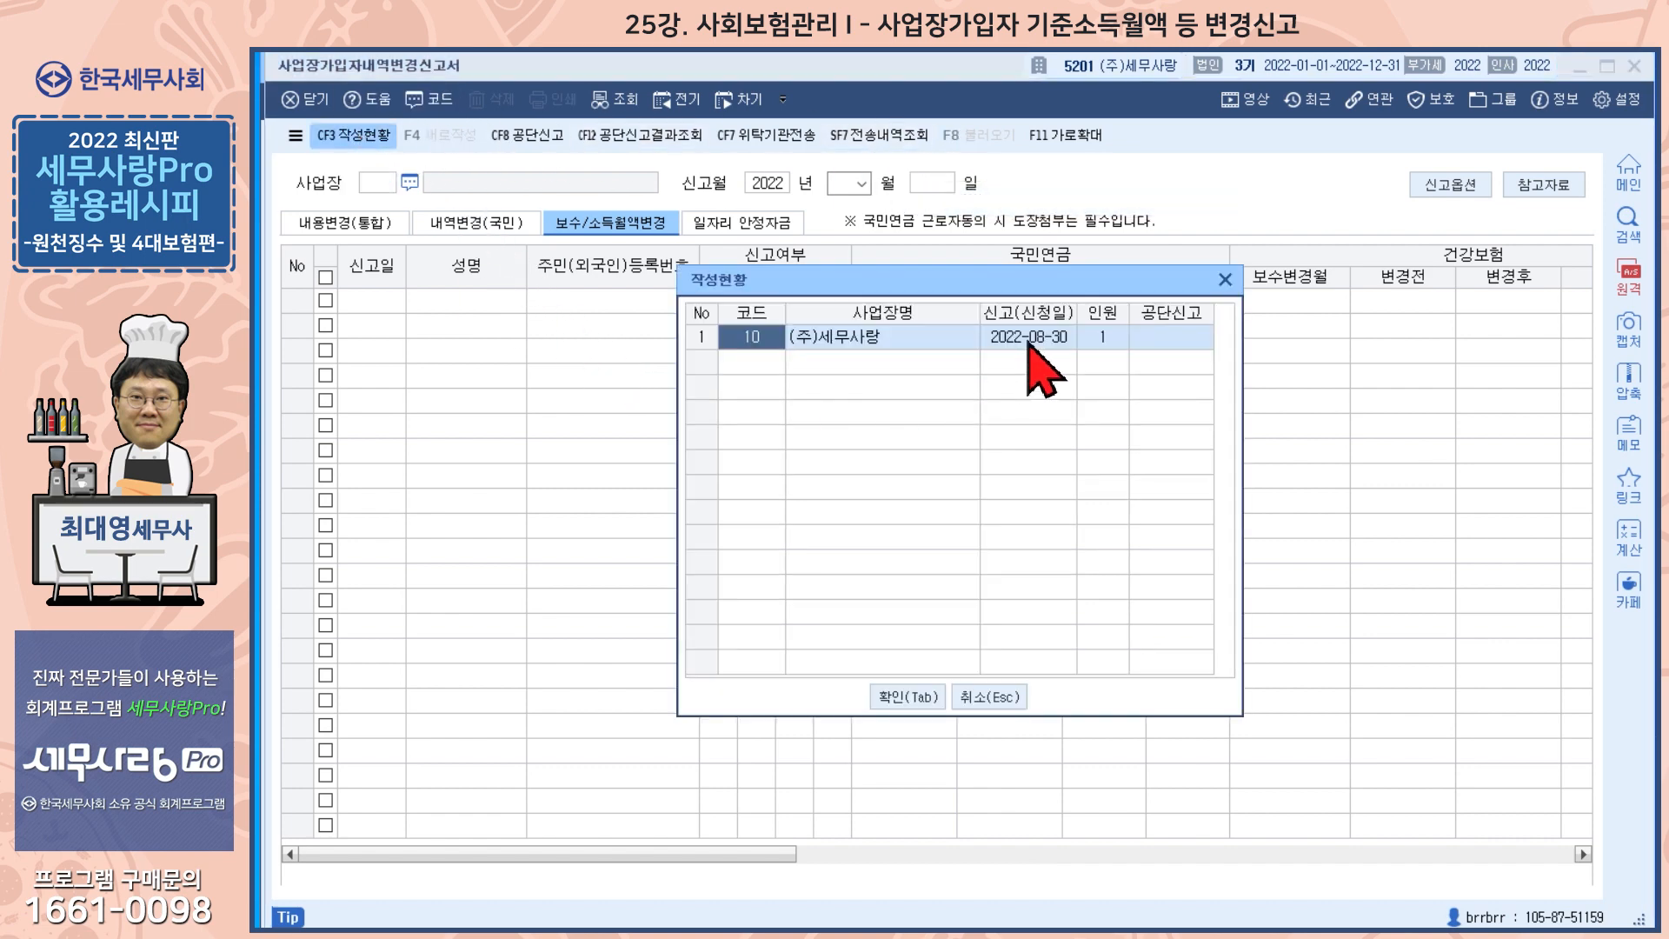
left_click(904, 696)
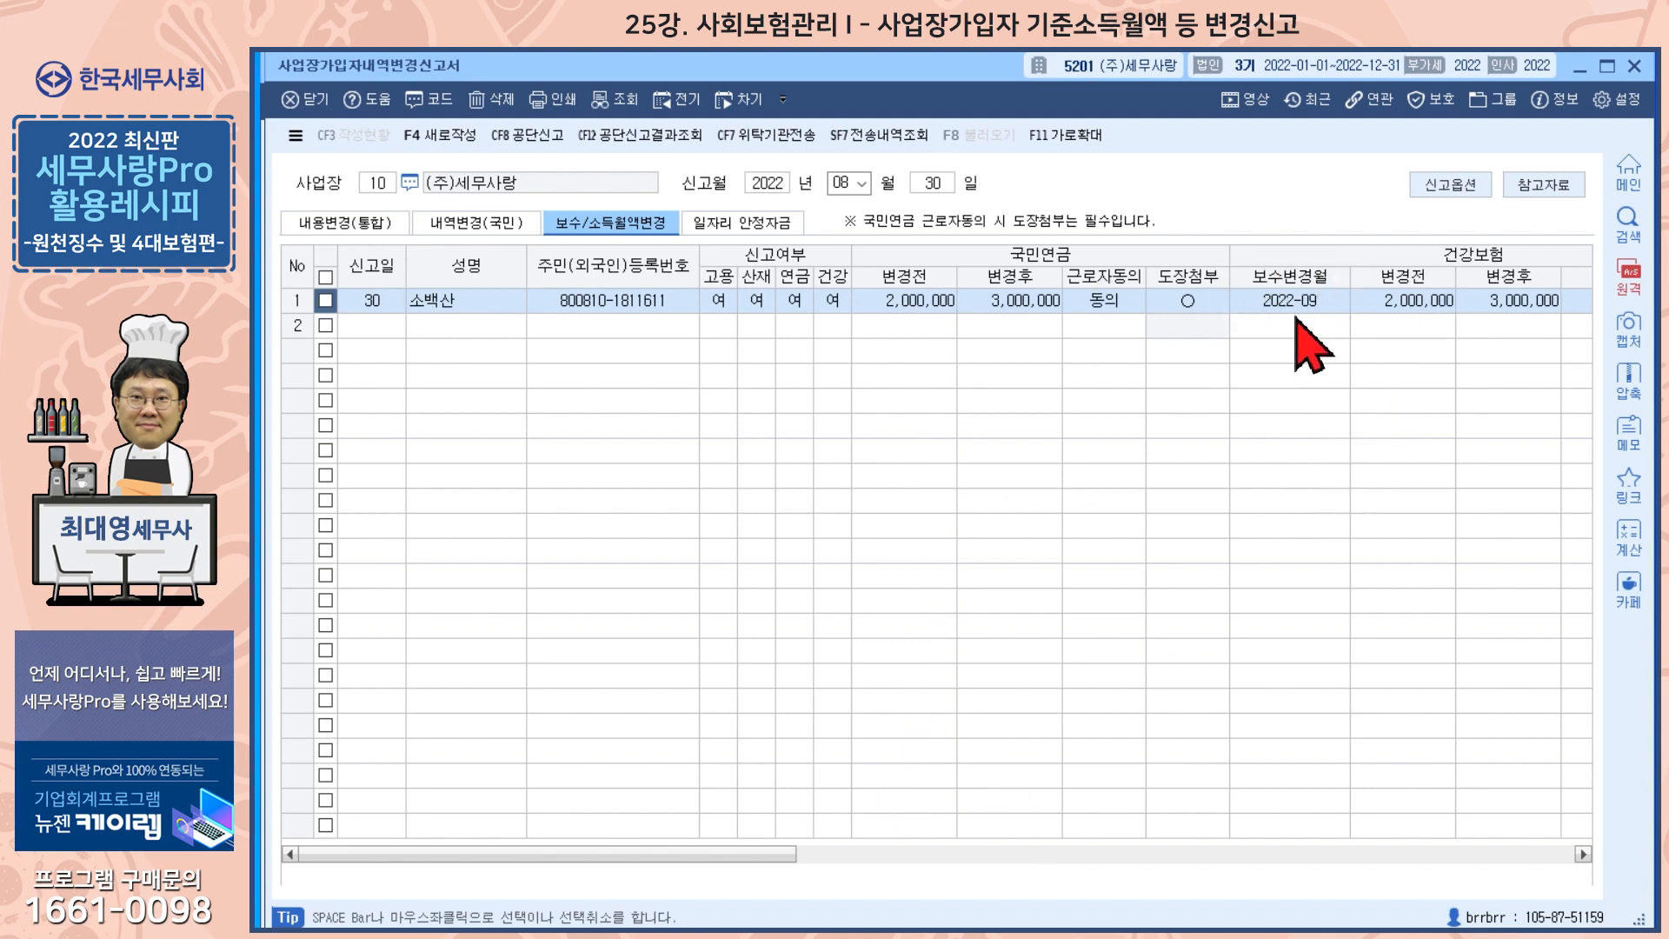
left_click_drag(737, 848, 682, 850)
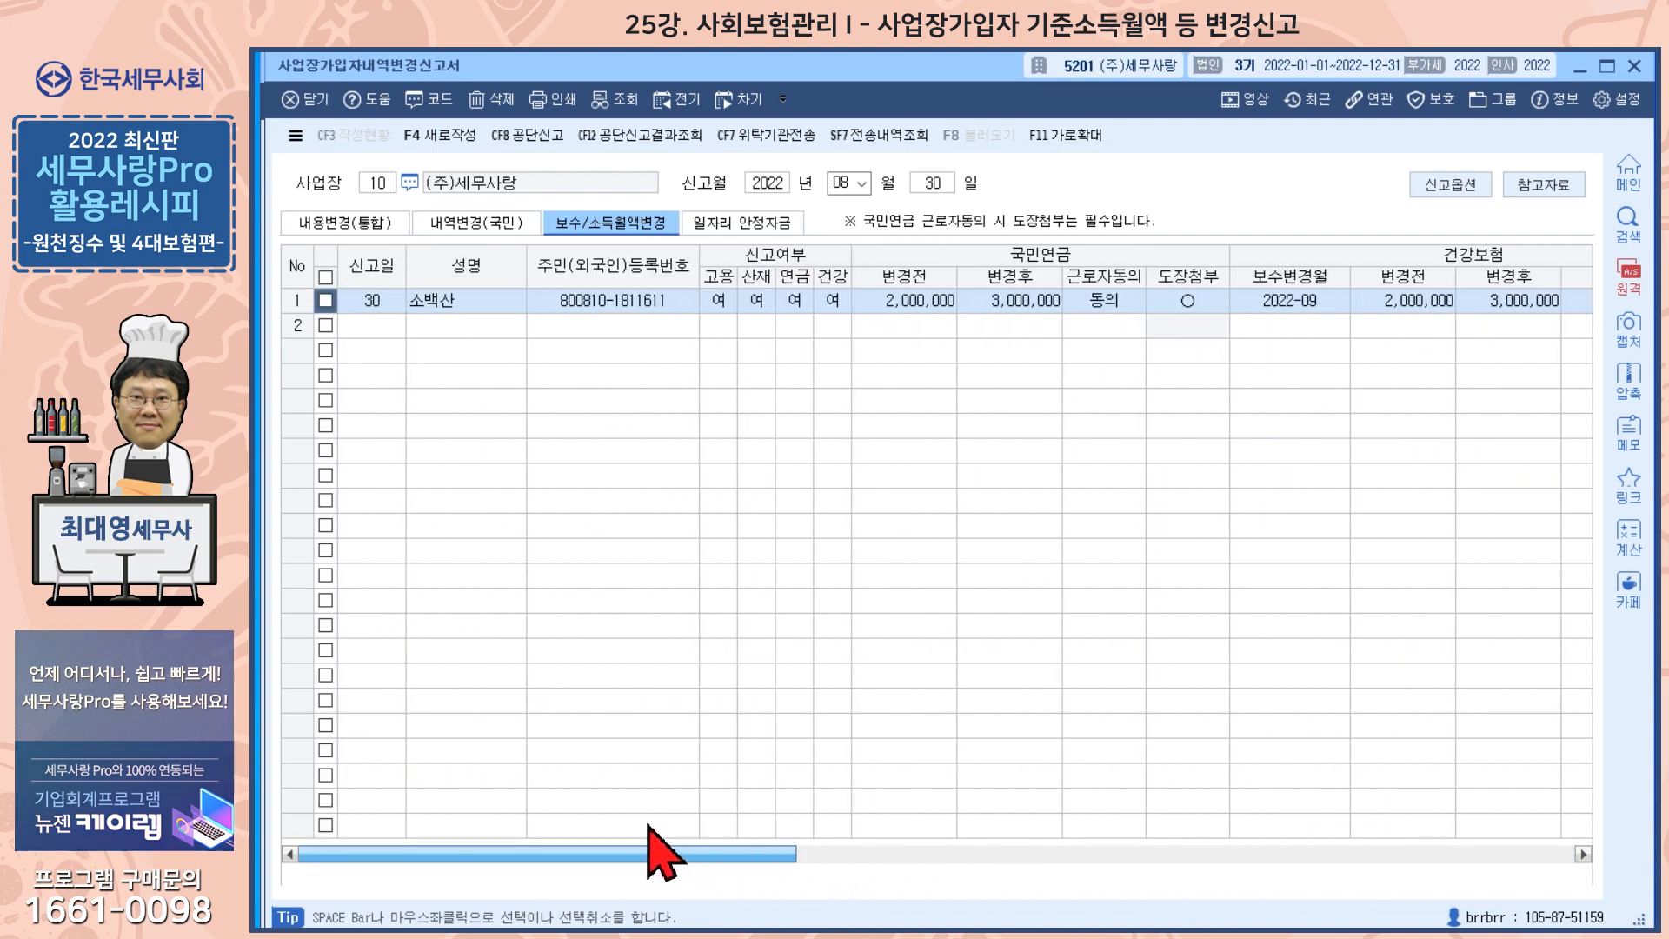
- Check the 신고옵션 and read through the 참고자료 on 4대보험 자격 취득/상실 신고
left_click(1434, 185)
left_click(959, 544)
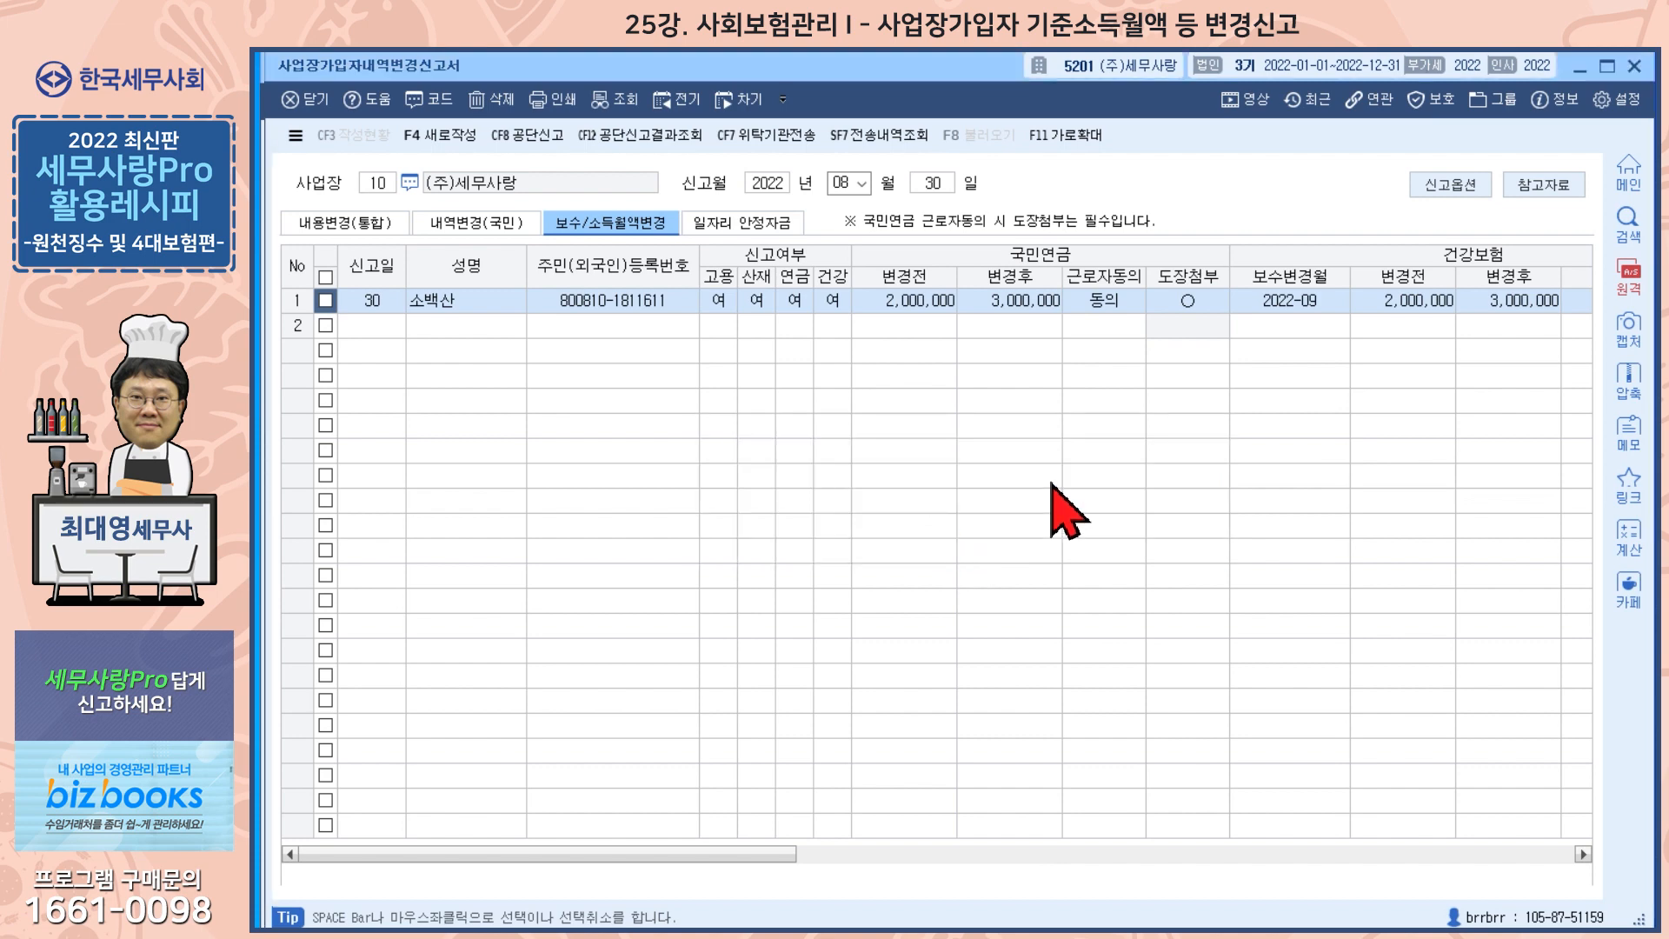
left_click(1544, 184)
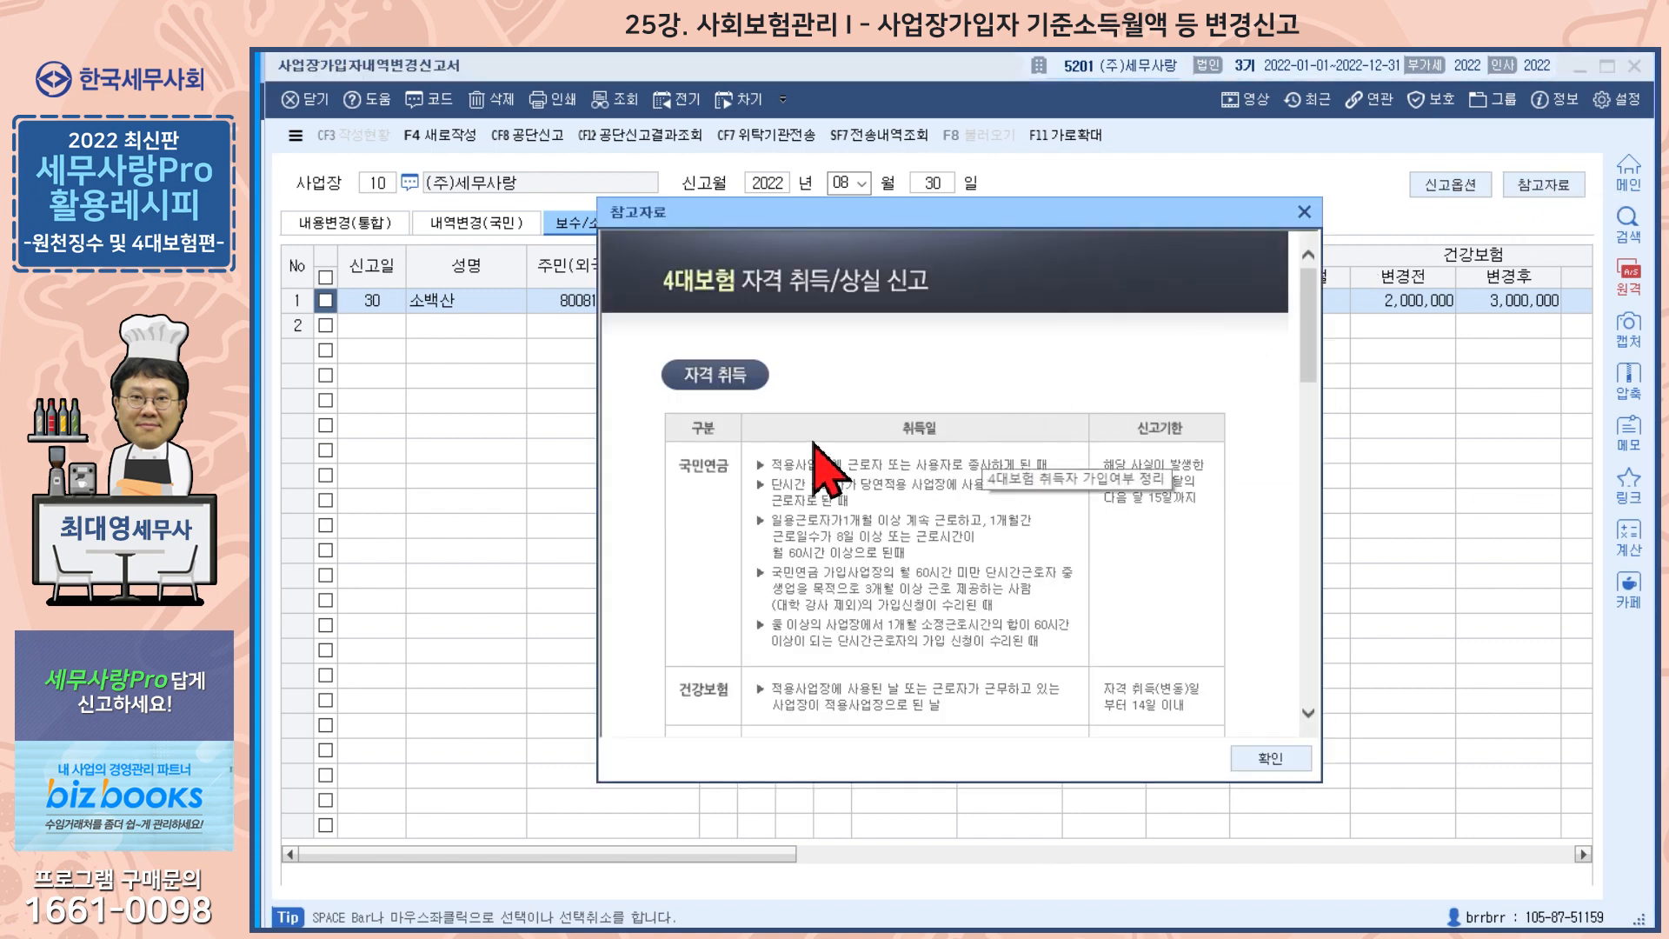
scroll(815, 443, "down", 10)
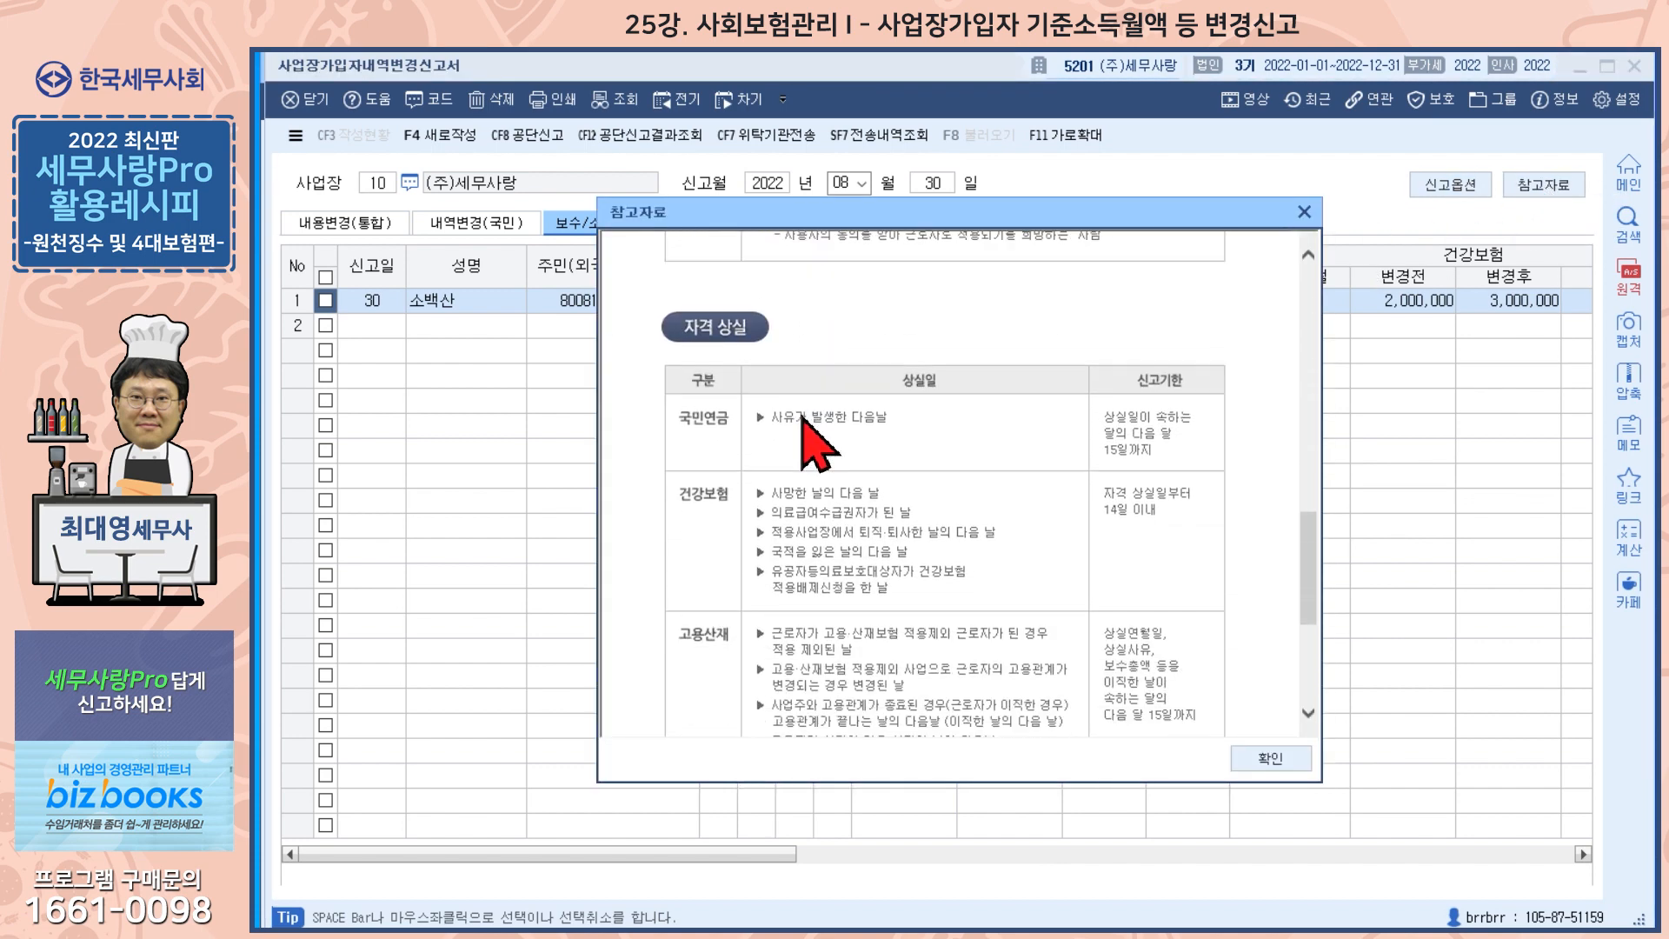
scroll(815, 444, "down", 4)
left_click(1304, 212)
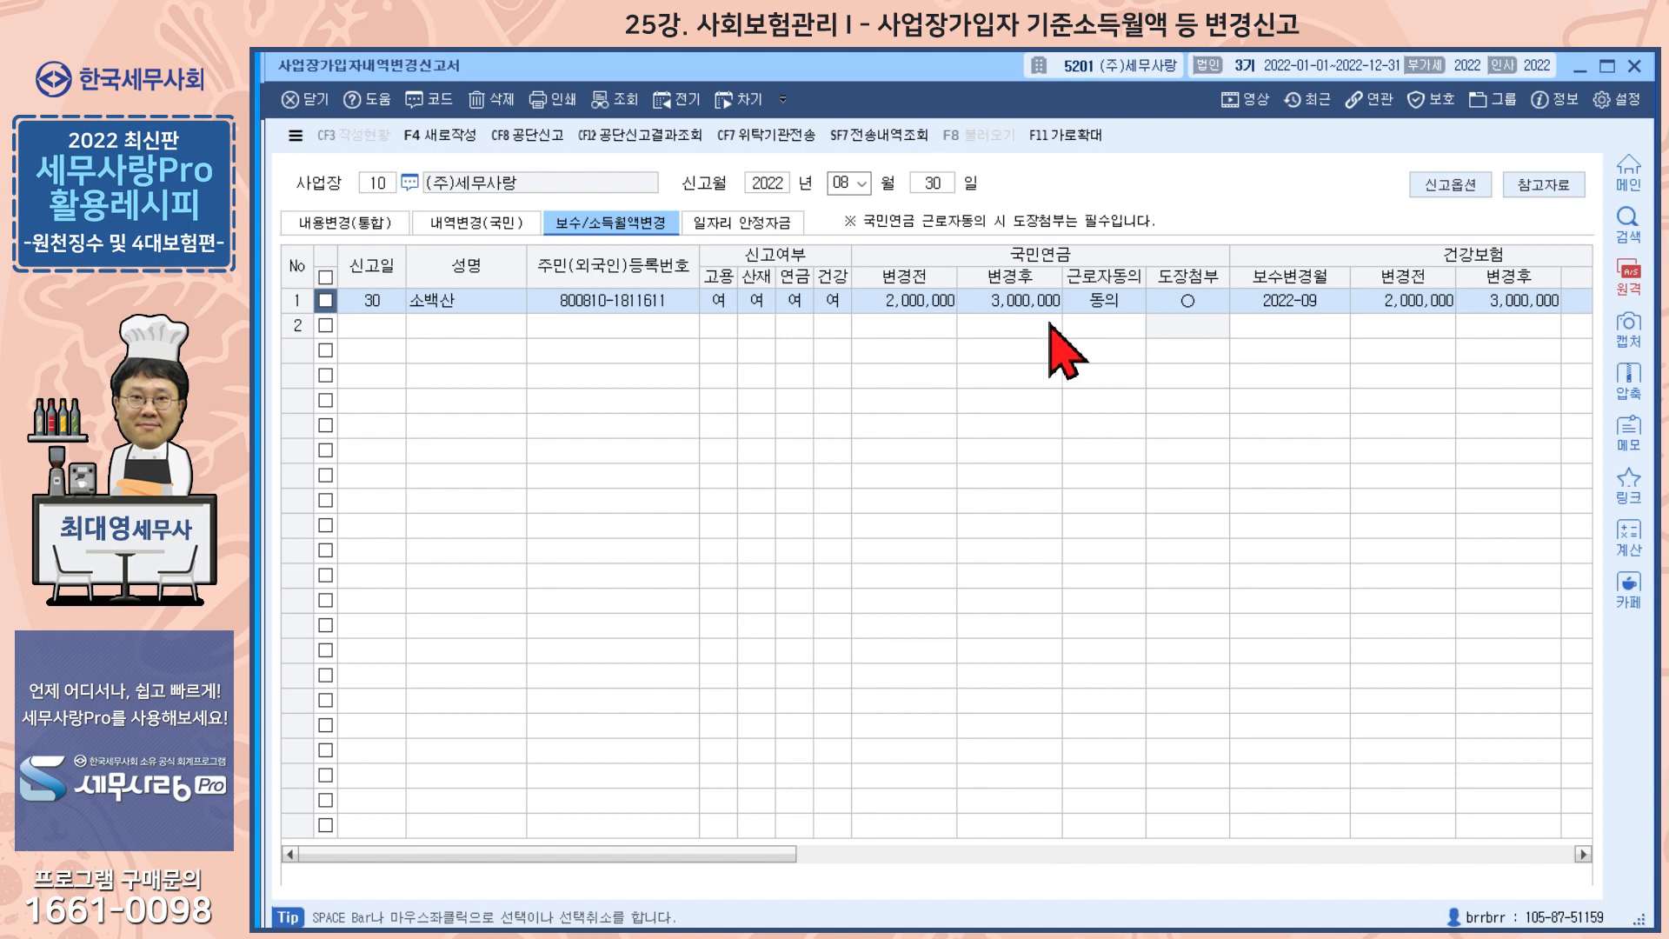
- Leave the change report and display employee number 5's record in the 소득자별근로소득원천징수부
key("Escape")
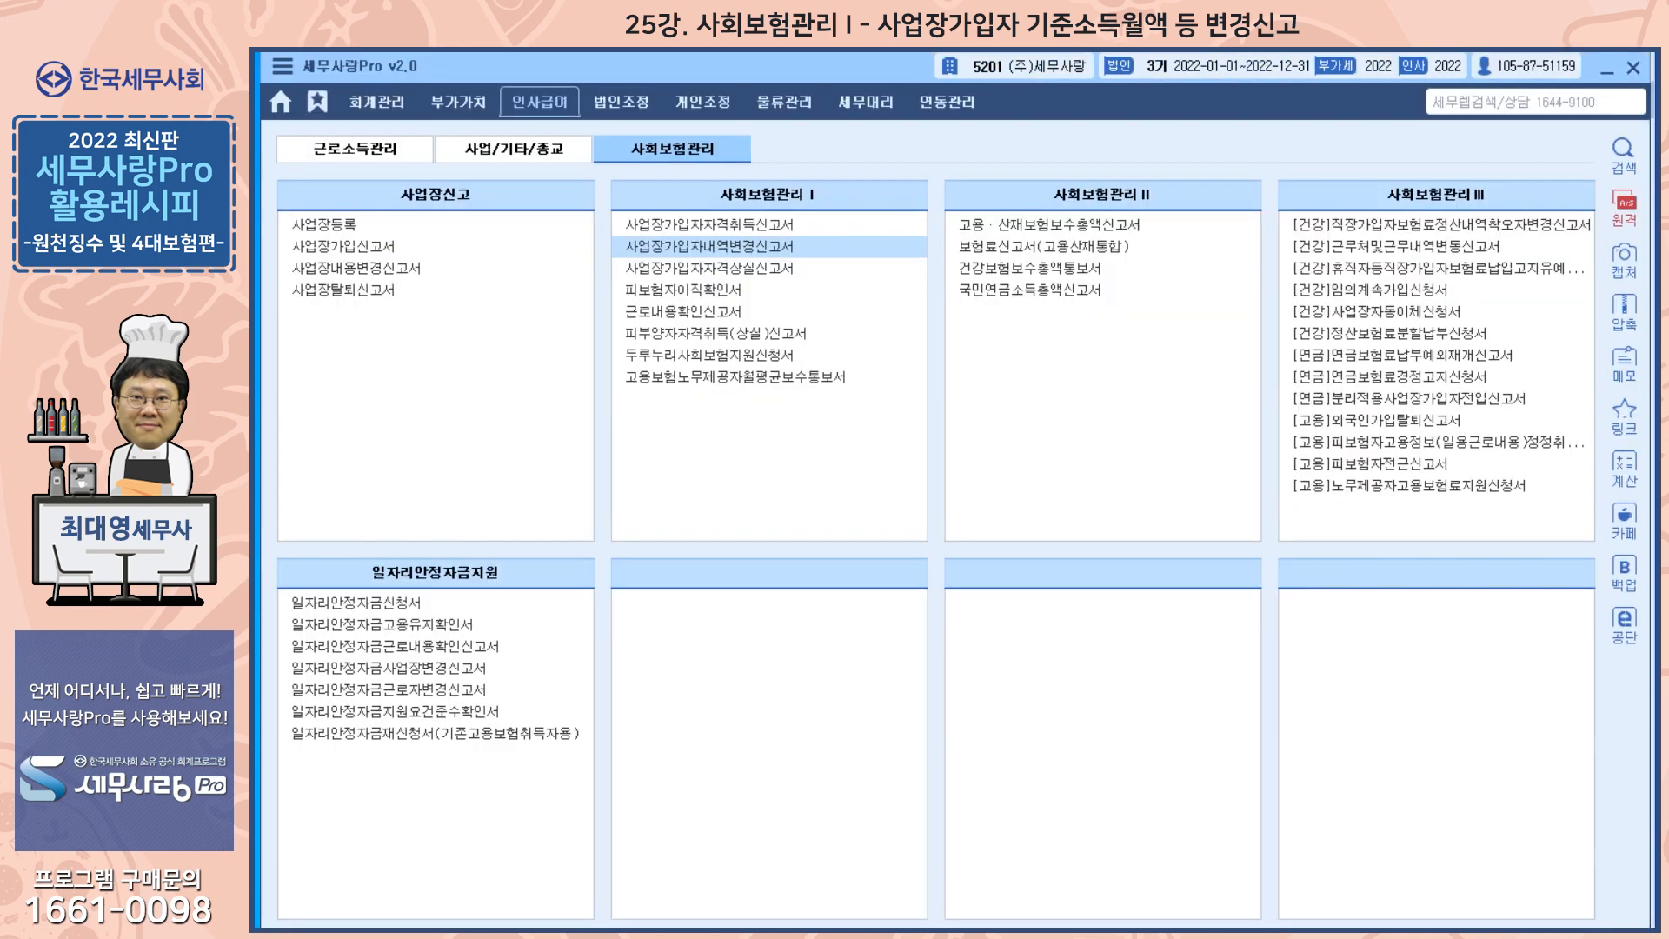
left_click(295, 146)
left_click(441, 335)
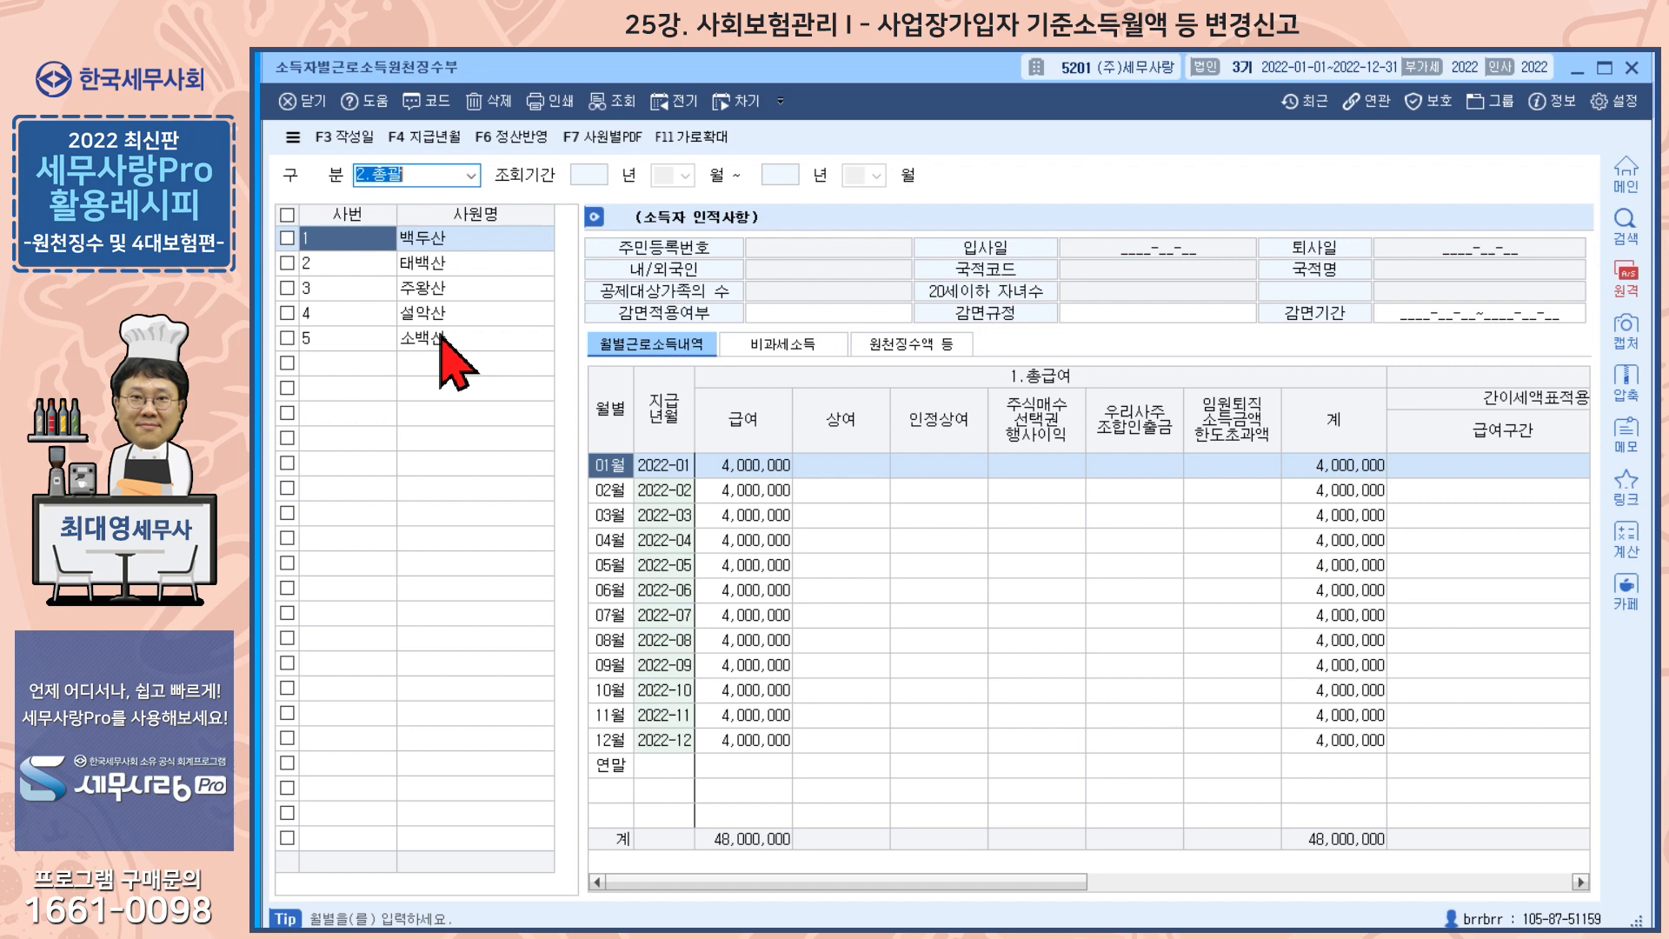
left_click(442, 337)
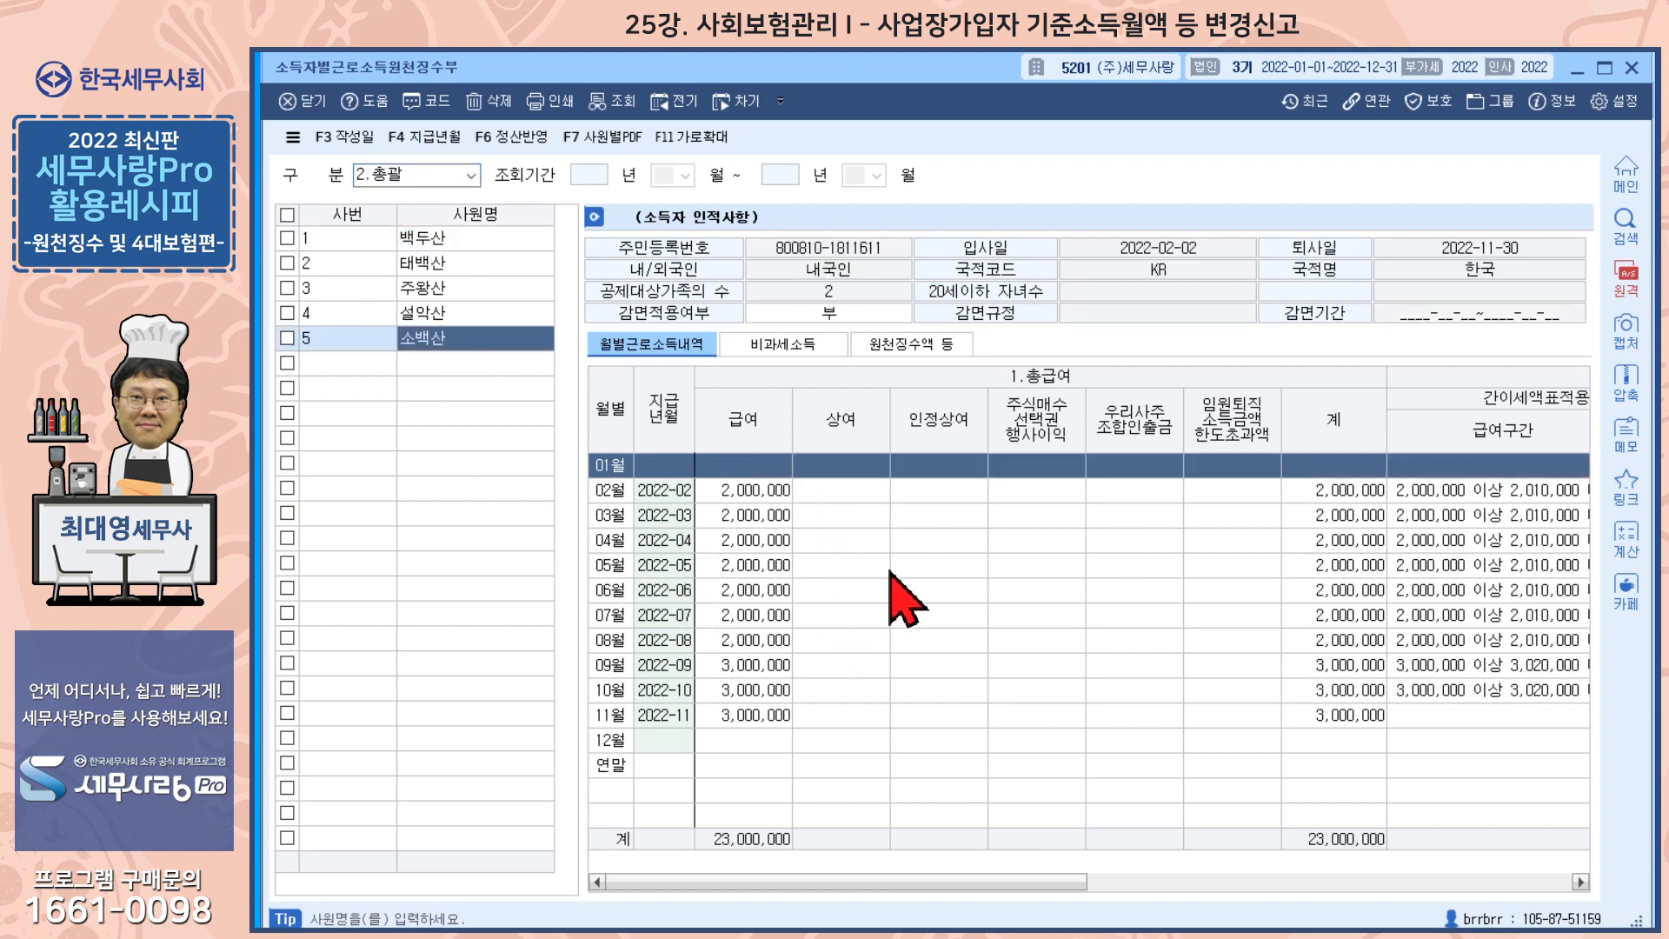
- Examine the employee's monthly 급여 amounts from March to November, and close the withholding ledger
left_click(748, 689)
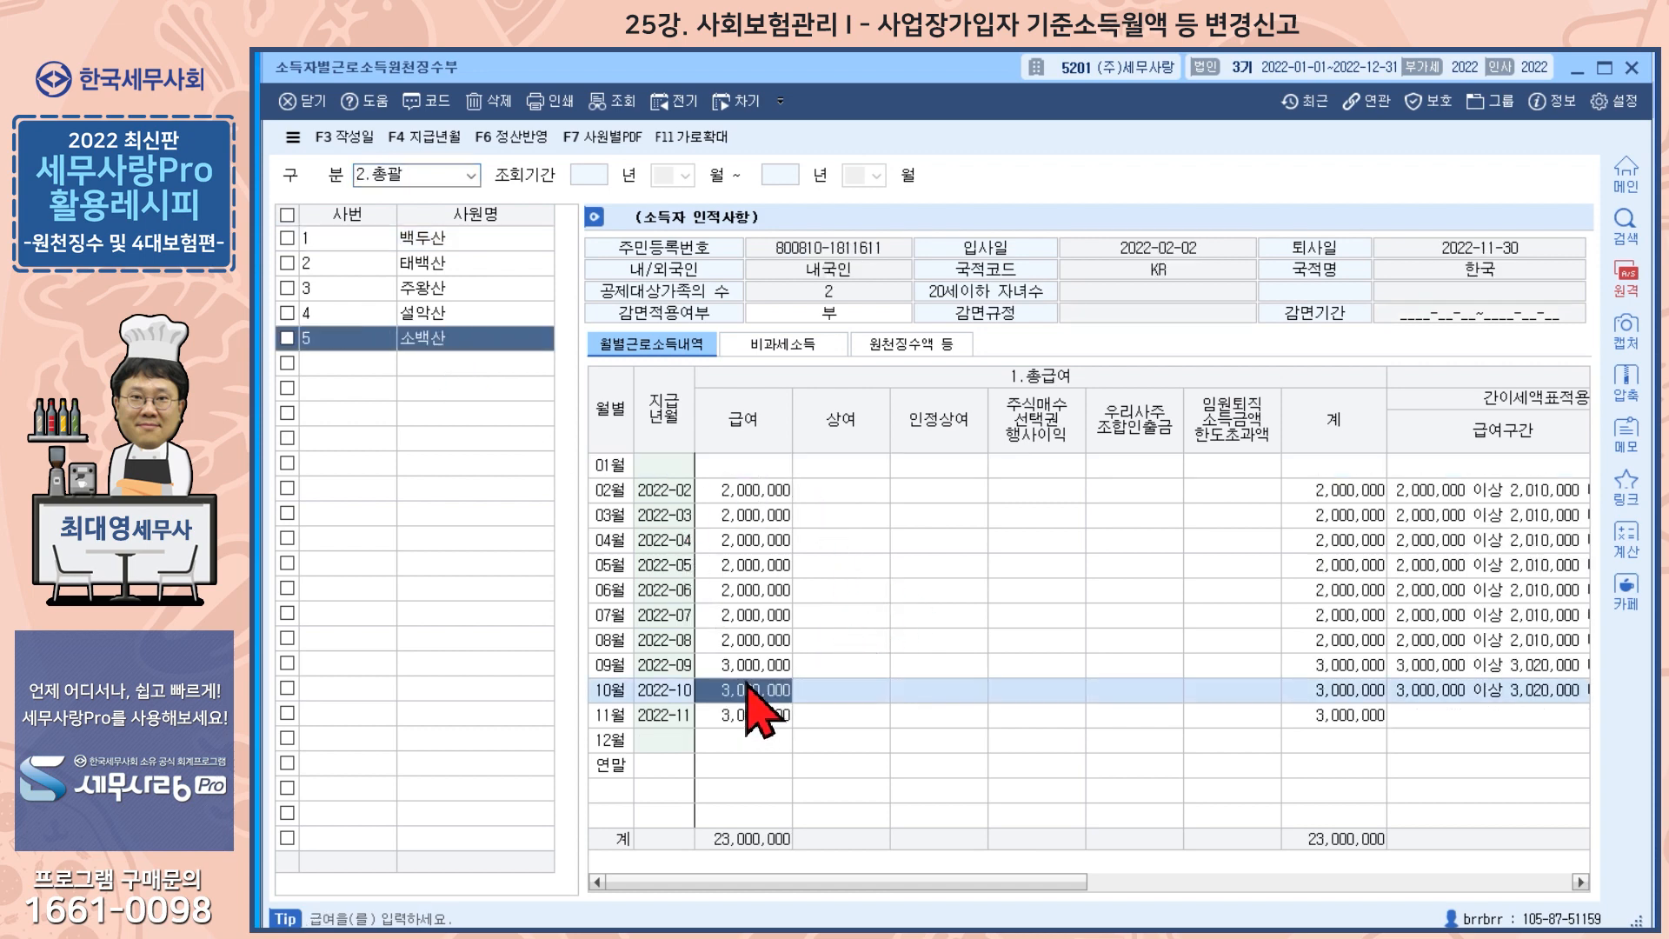
left_click(744, 667)
left_click(736, 641)
left_click(733, 616)
left_click(728, 591)
left_click(735, 566)
key("Up")
key("Up")
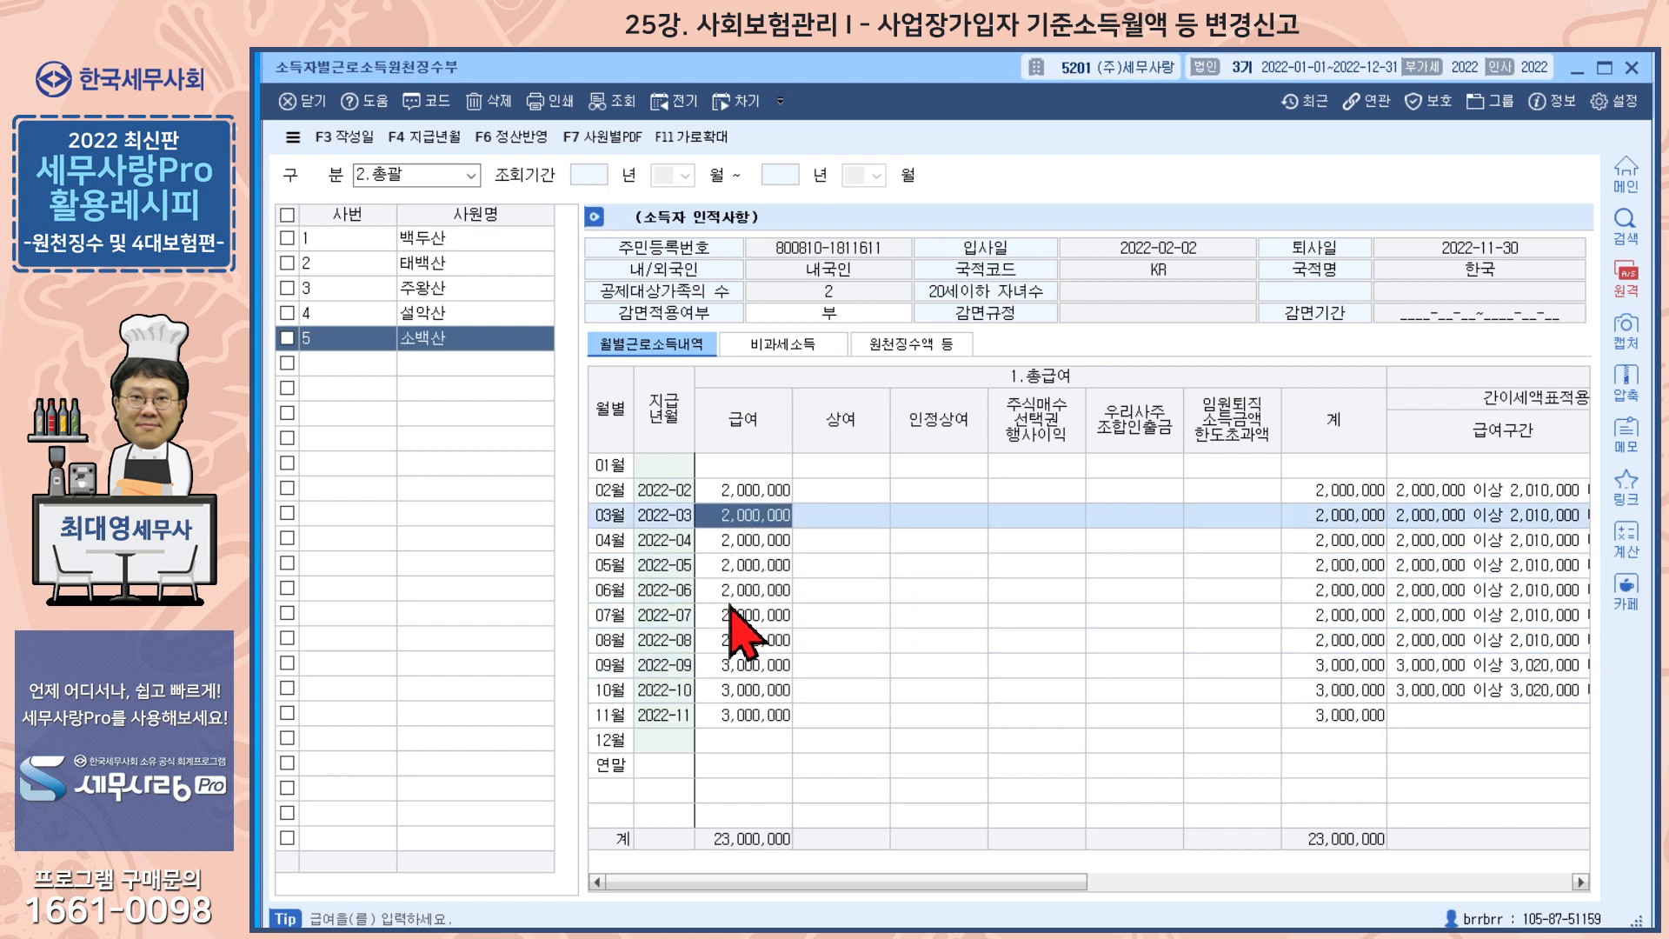
left_click(725, 693)
left_click(731, 715)
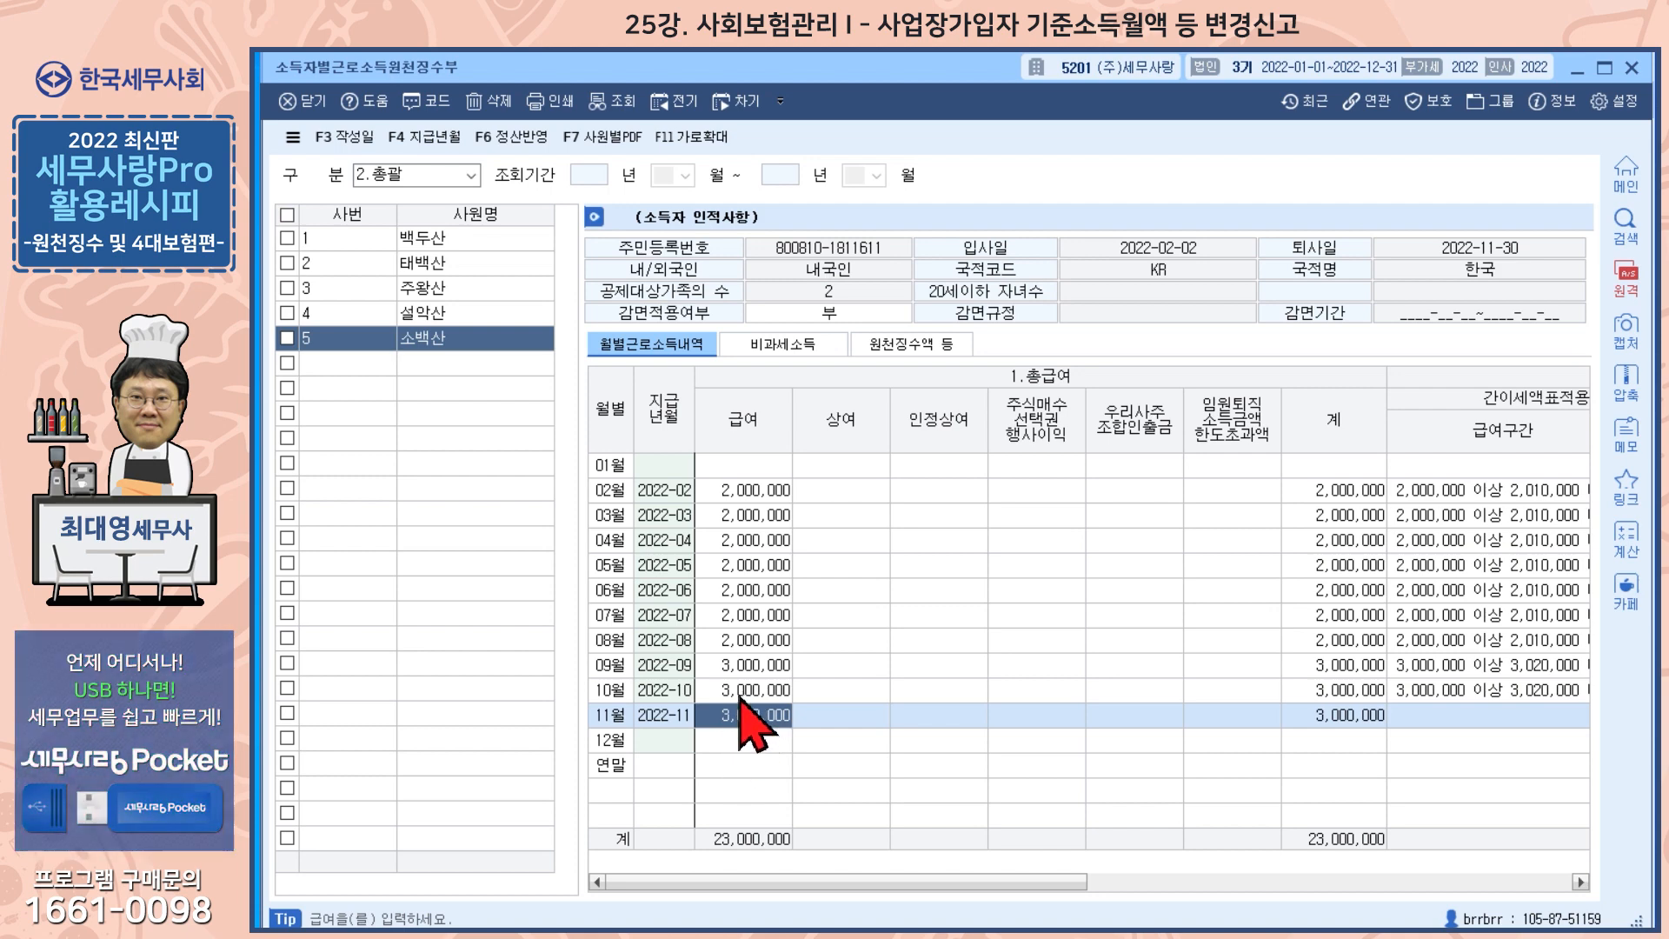
left_click(1632, 68)
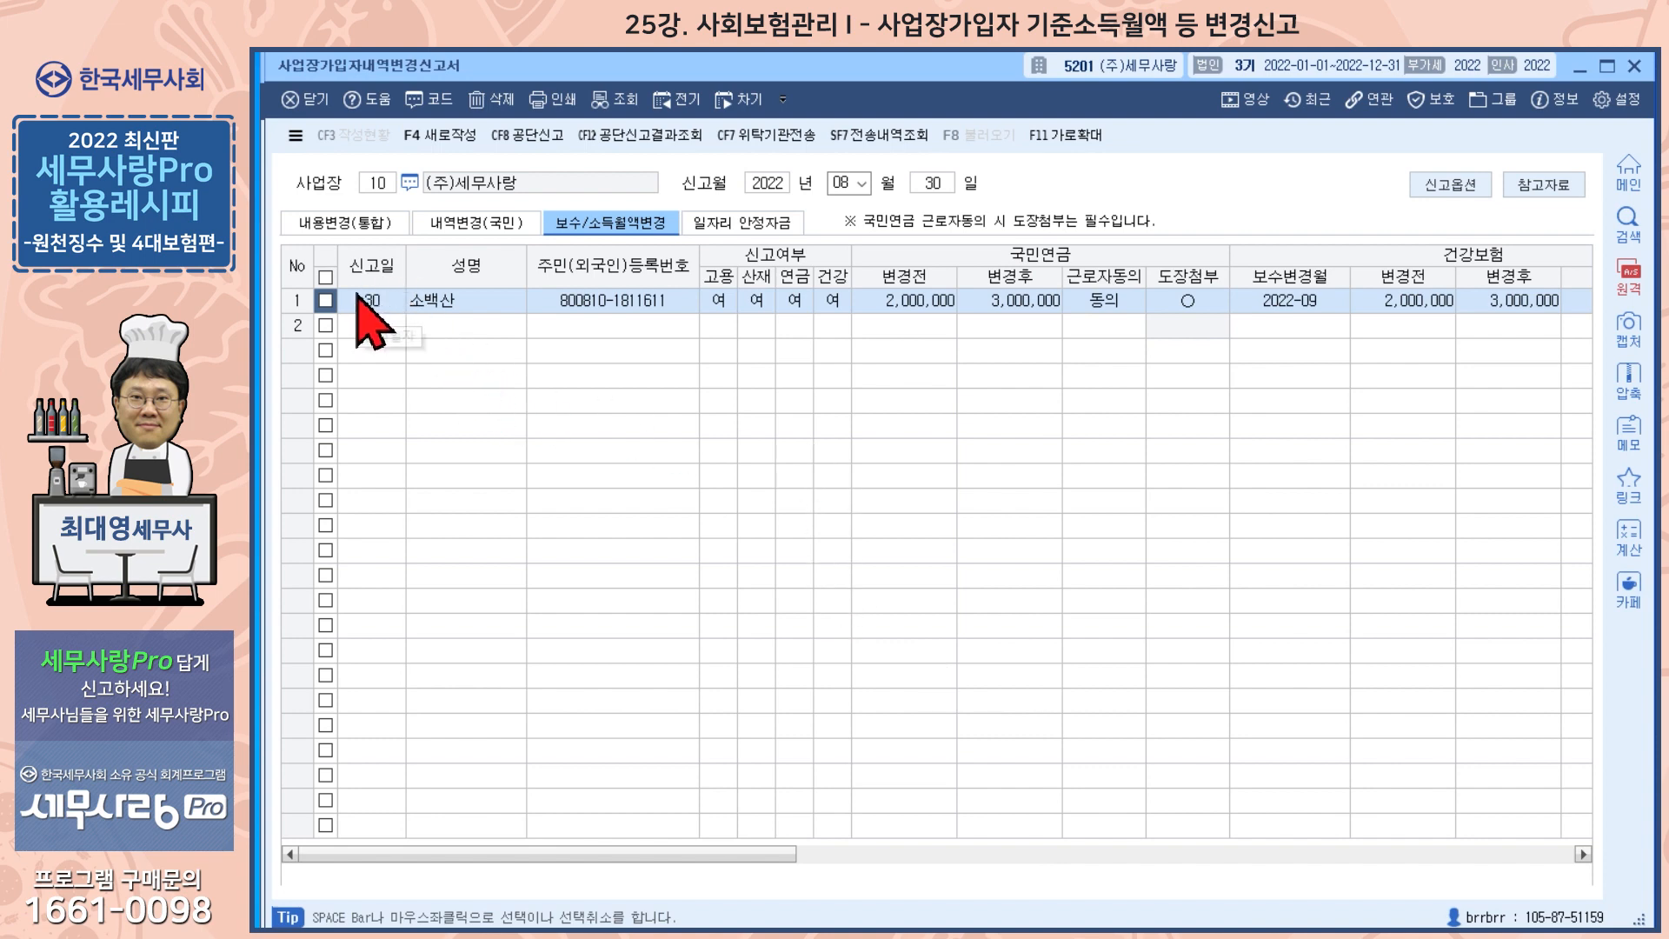
- Check the first report row's employee code lookup and its 고용, 연금 and 건강 신고여부 settings
left_click(403, 303)
left_click(449, 304)
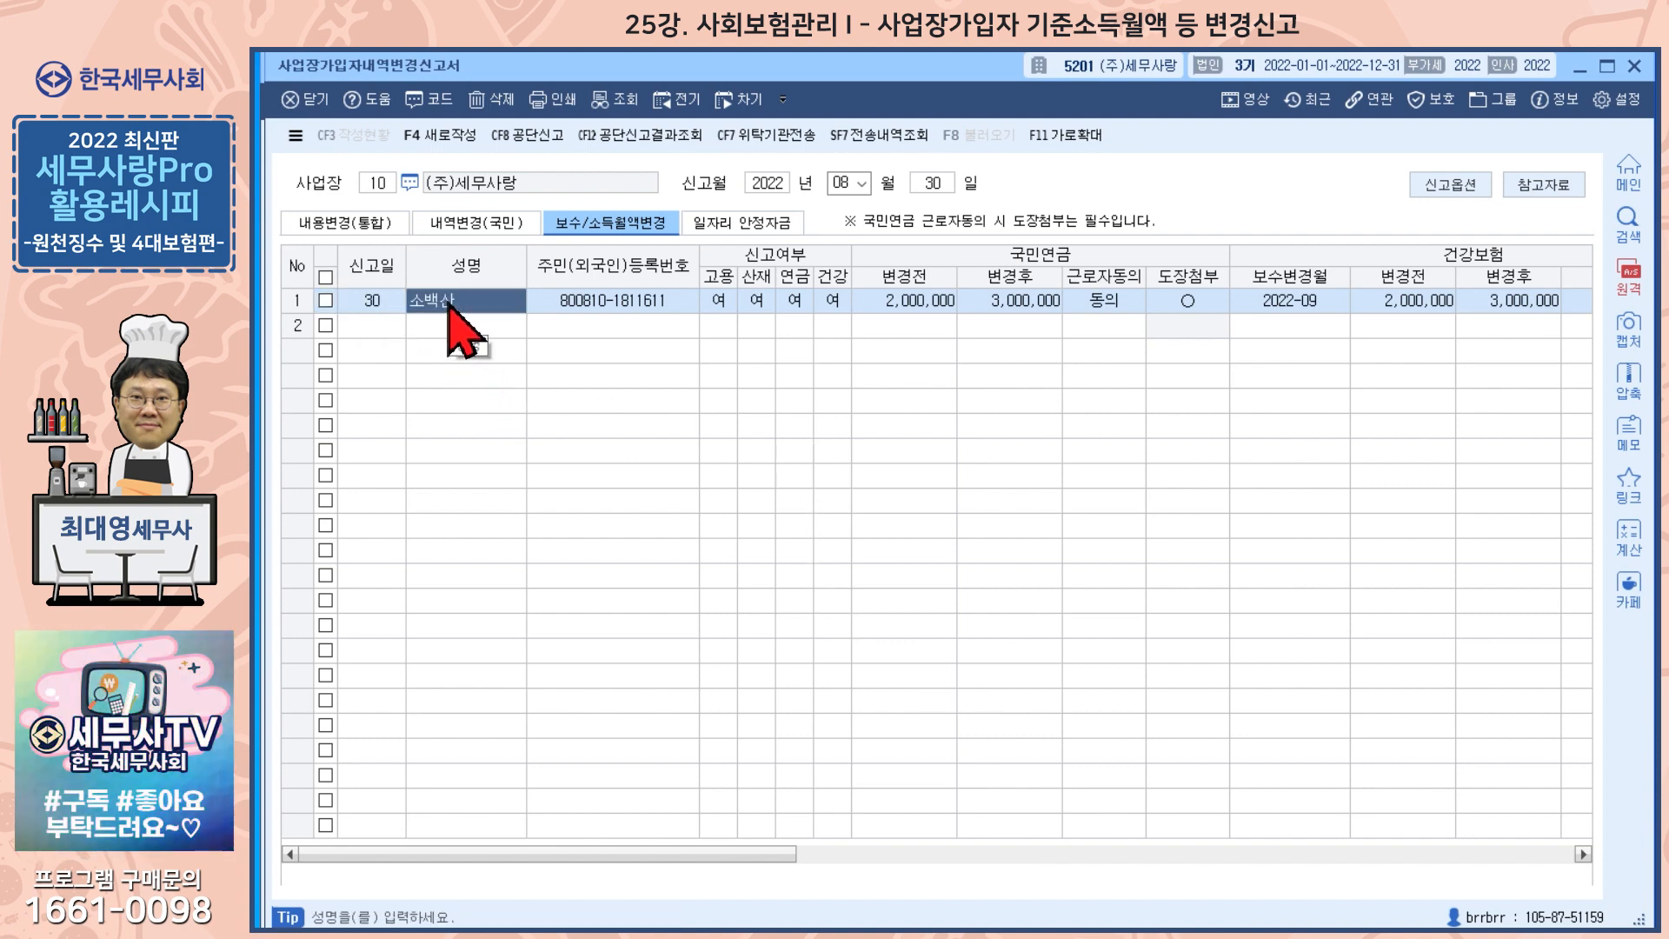
key("F2")
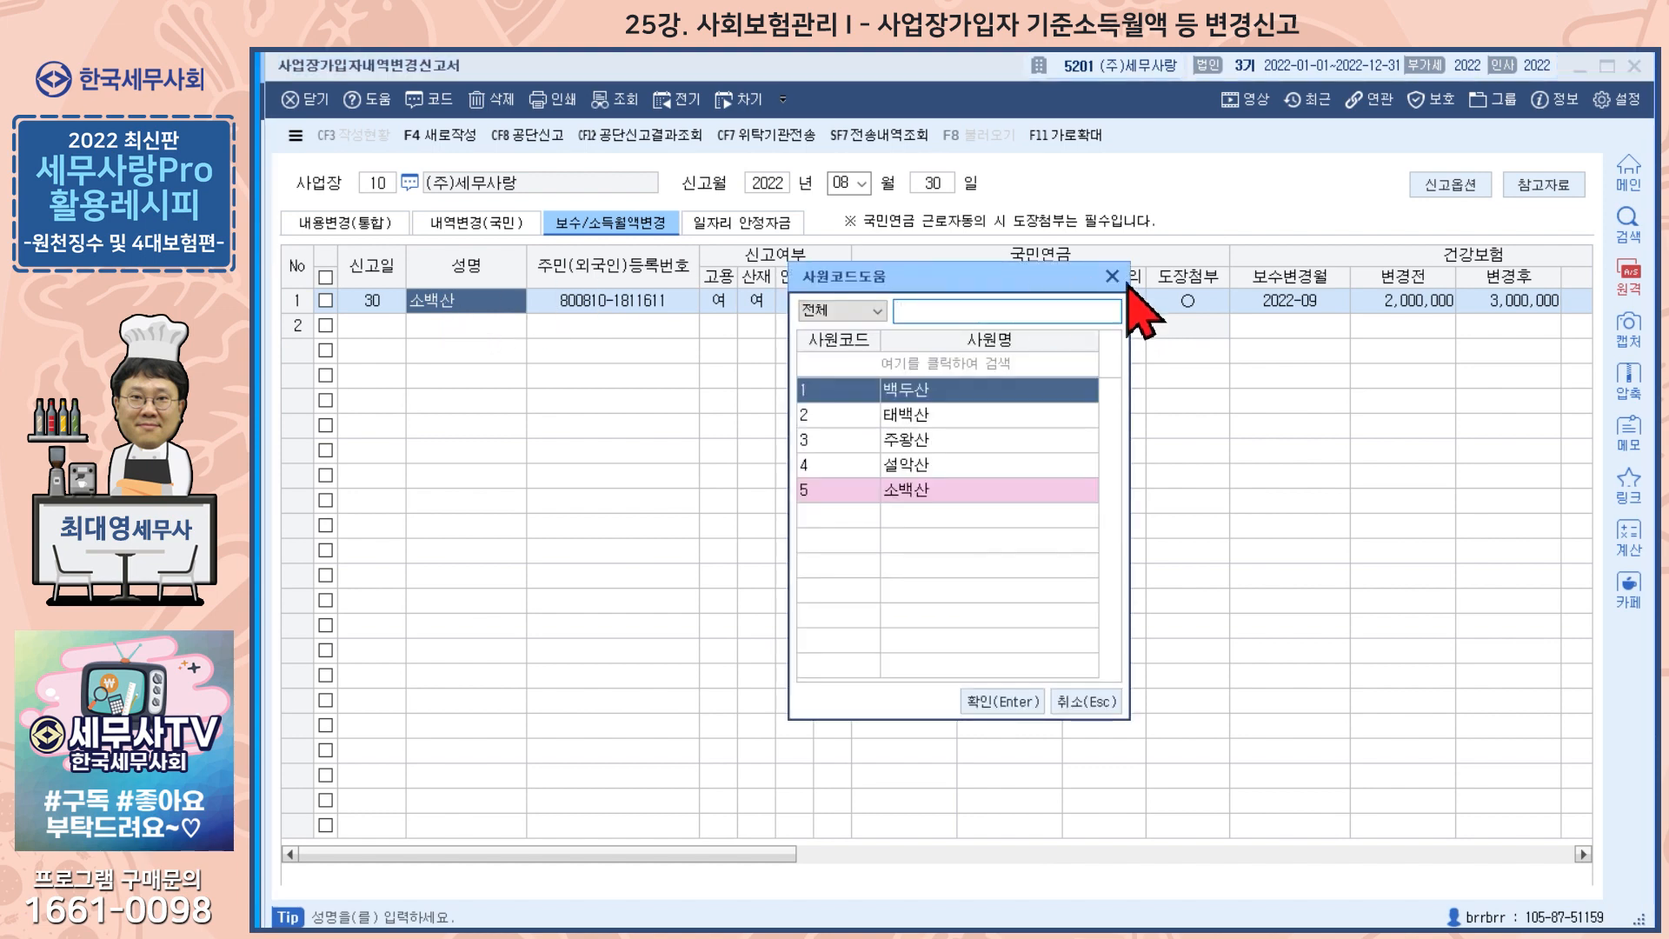
left_click(1113, 277)
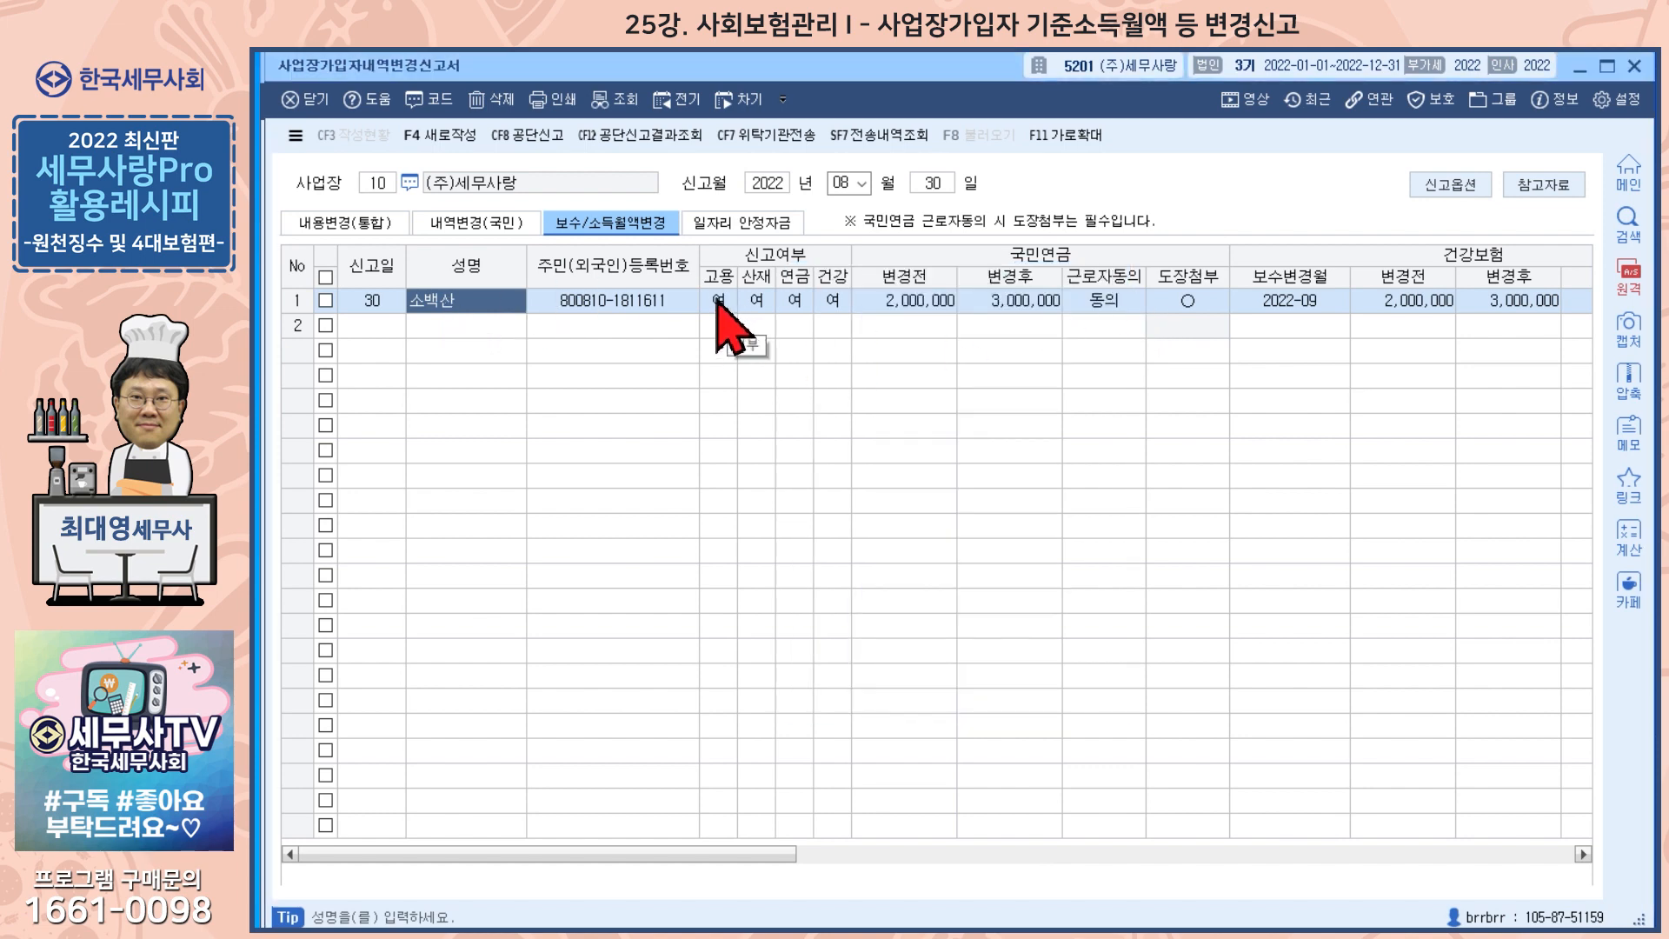
left_click(719, 300)
left_click(782, 300)
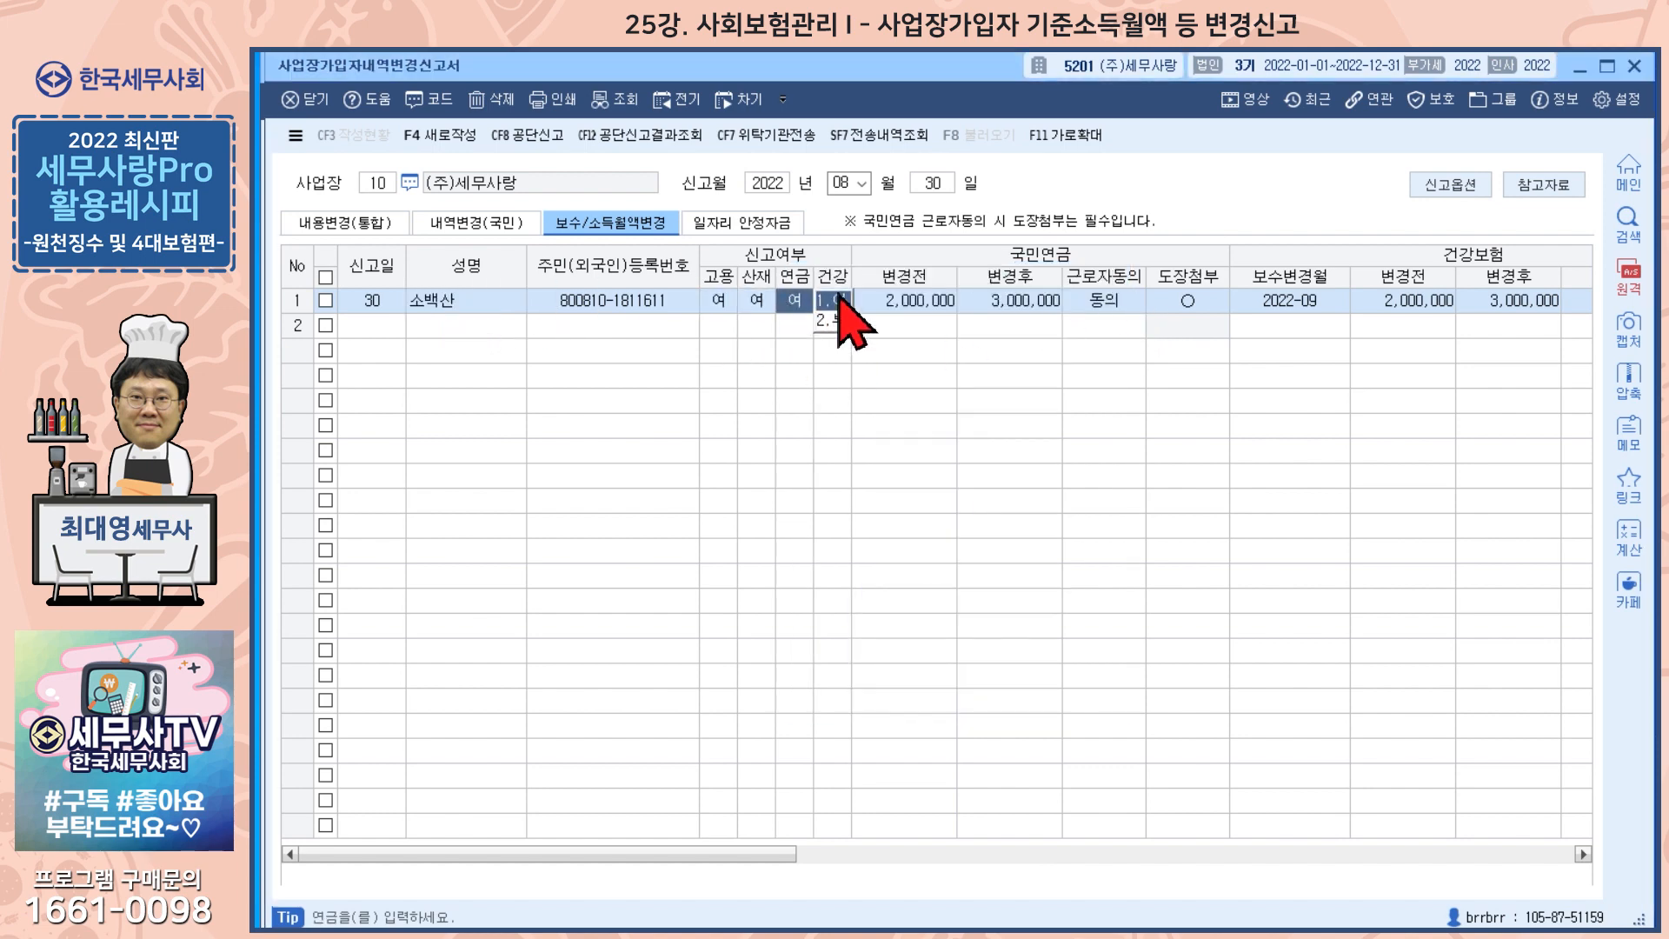
left_click(688, 300)
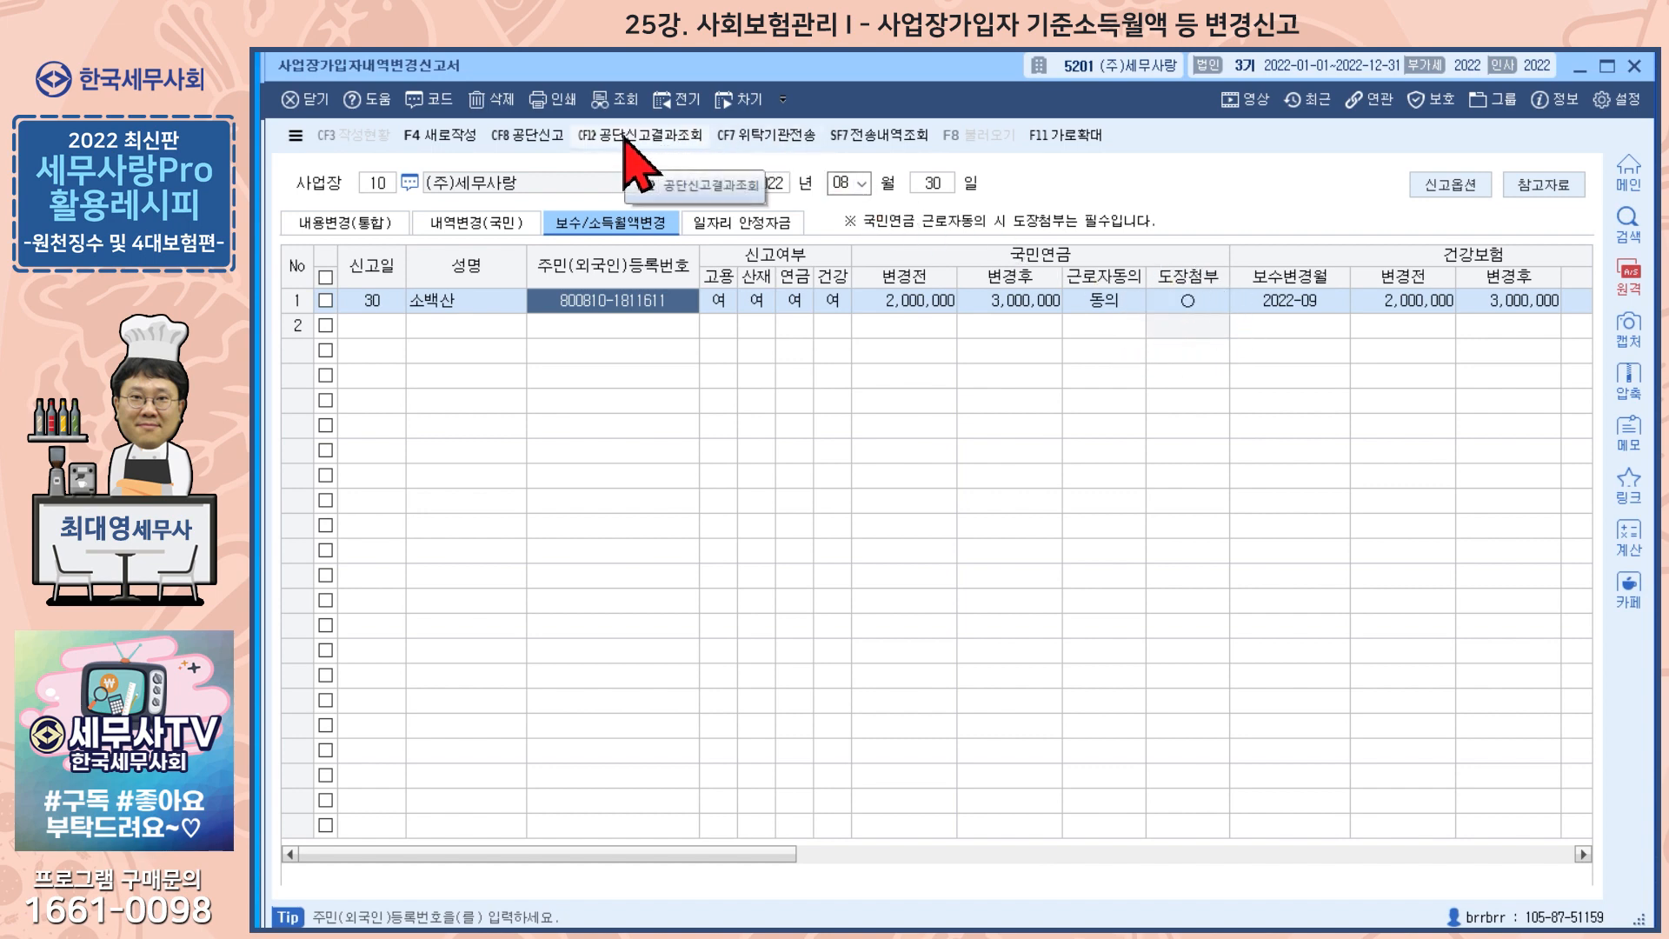
- Preview the printed 보수/소득월액변경 form for the reported employee and close the preview
left_click(564, 103)
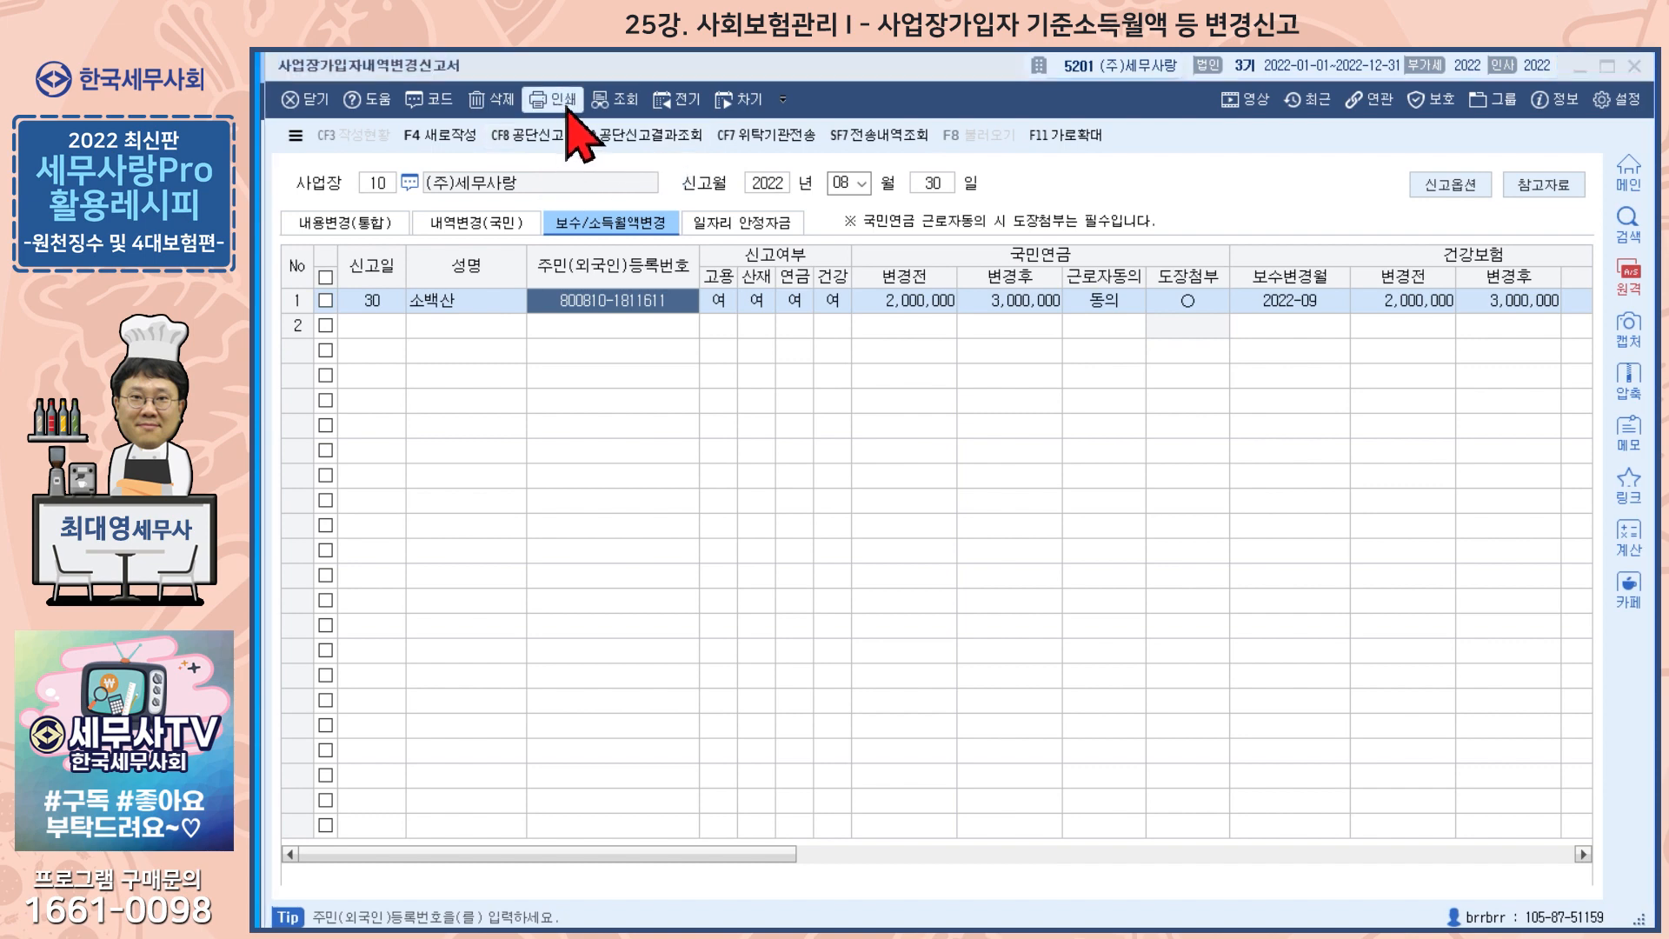
left_click(804, 584)
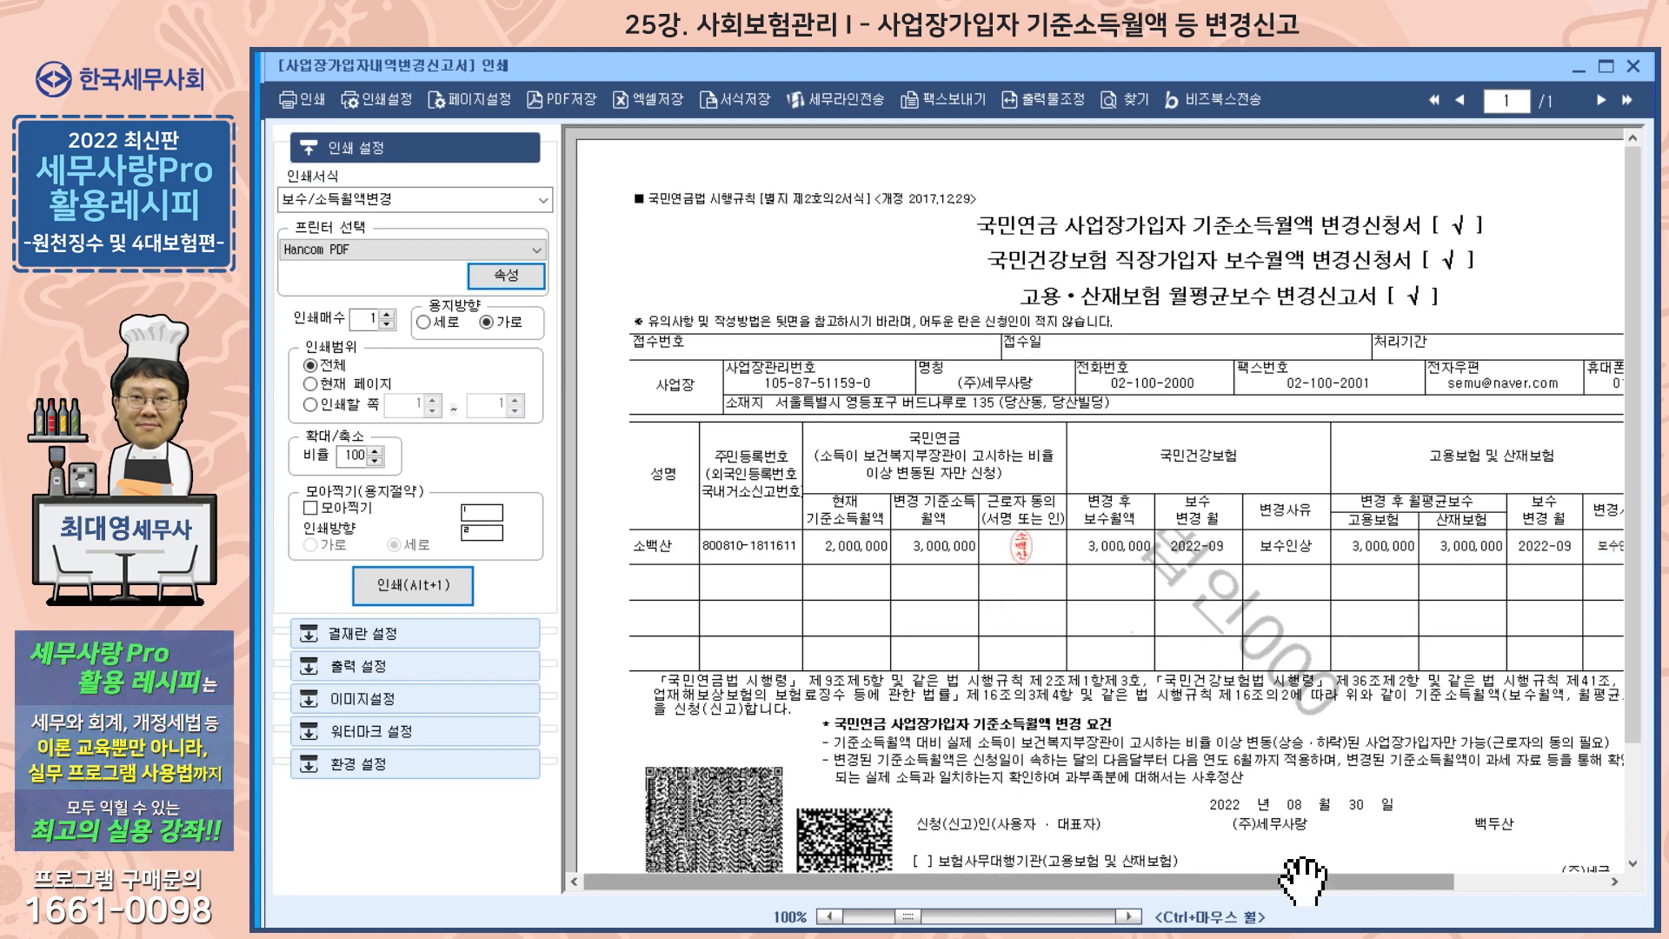
left_click(1634, 67)
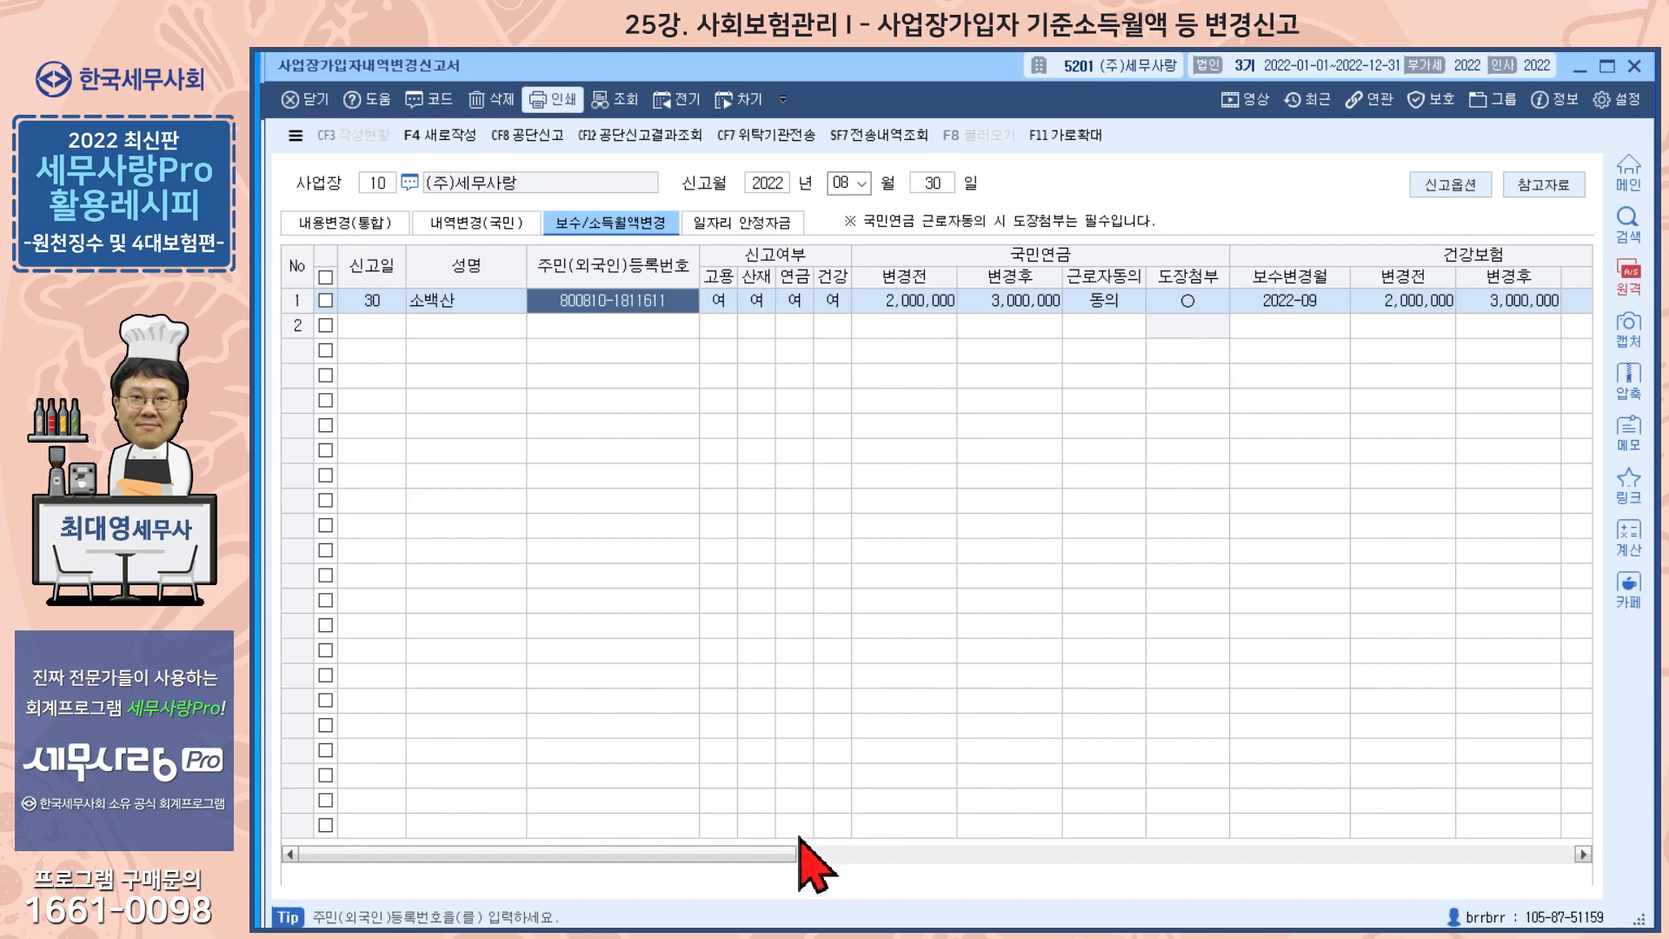
- Review the row's 건강보험 entries, including the 변경 사유 choices and the 변경후 amount
left_click(1583, 853)
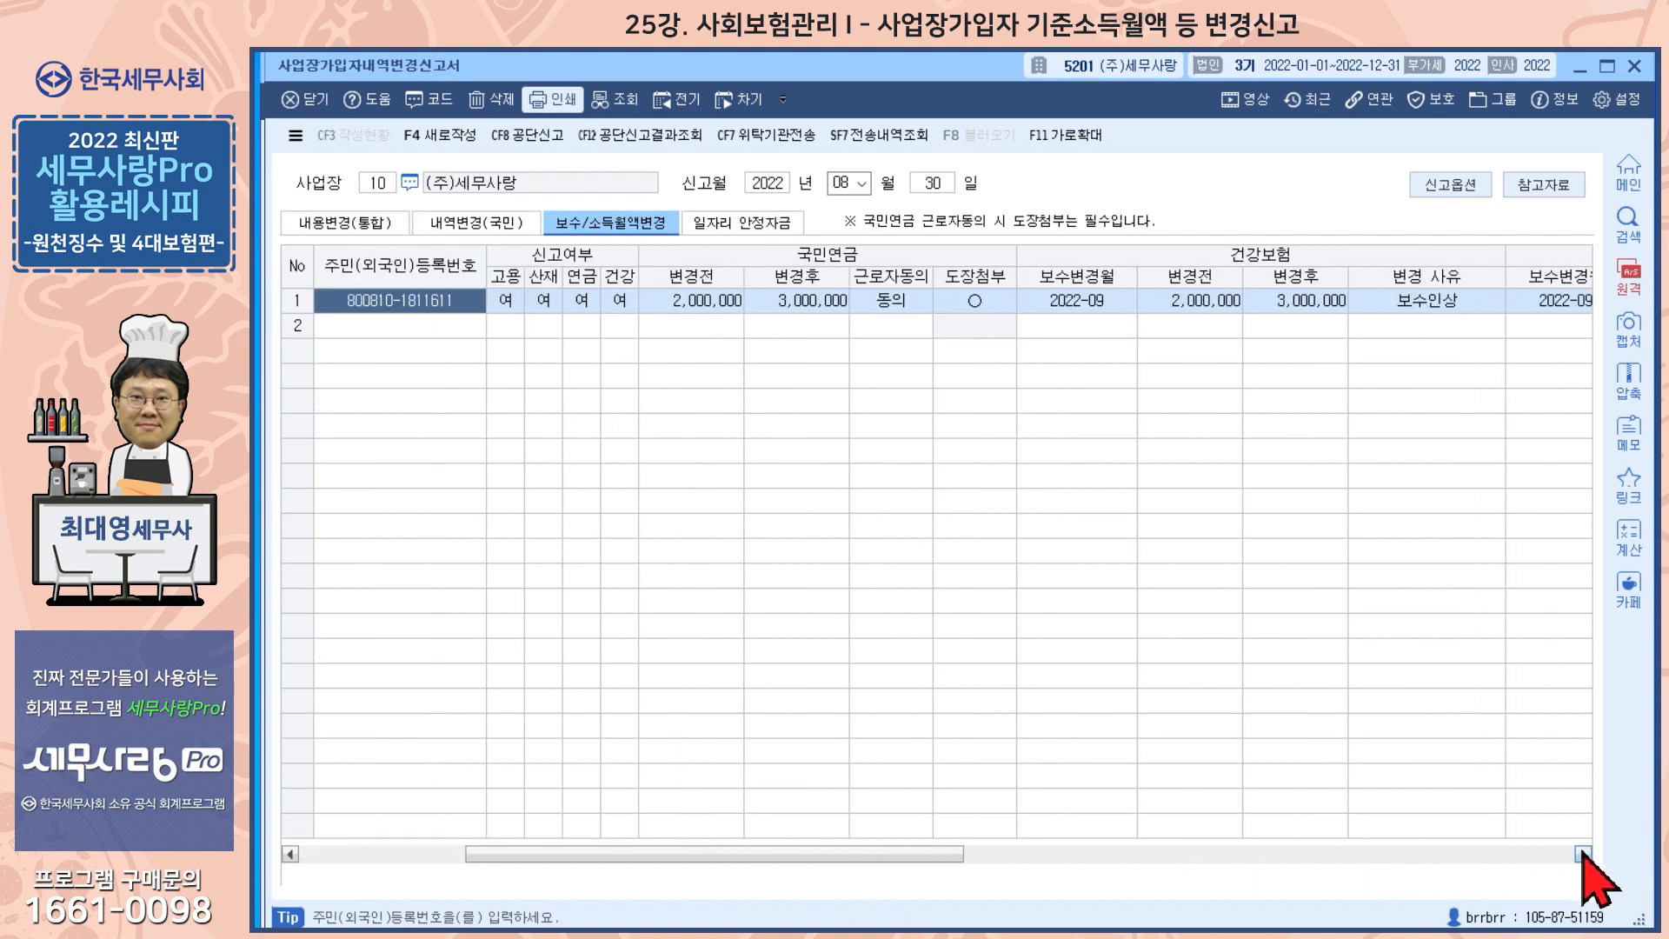
left_click(1583, 854)
left_click(1584, 854)
left_click(1583, 854)
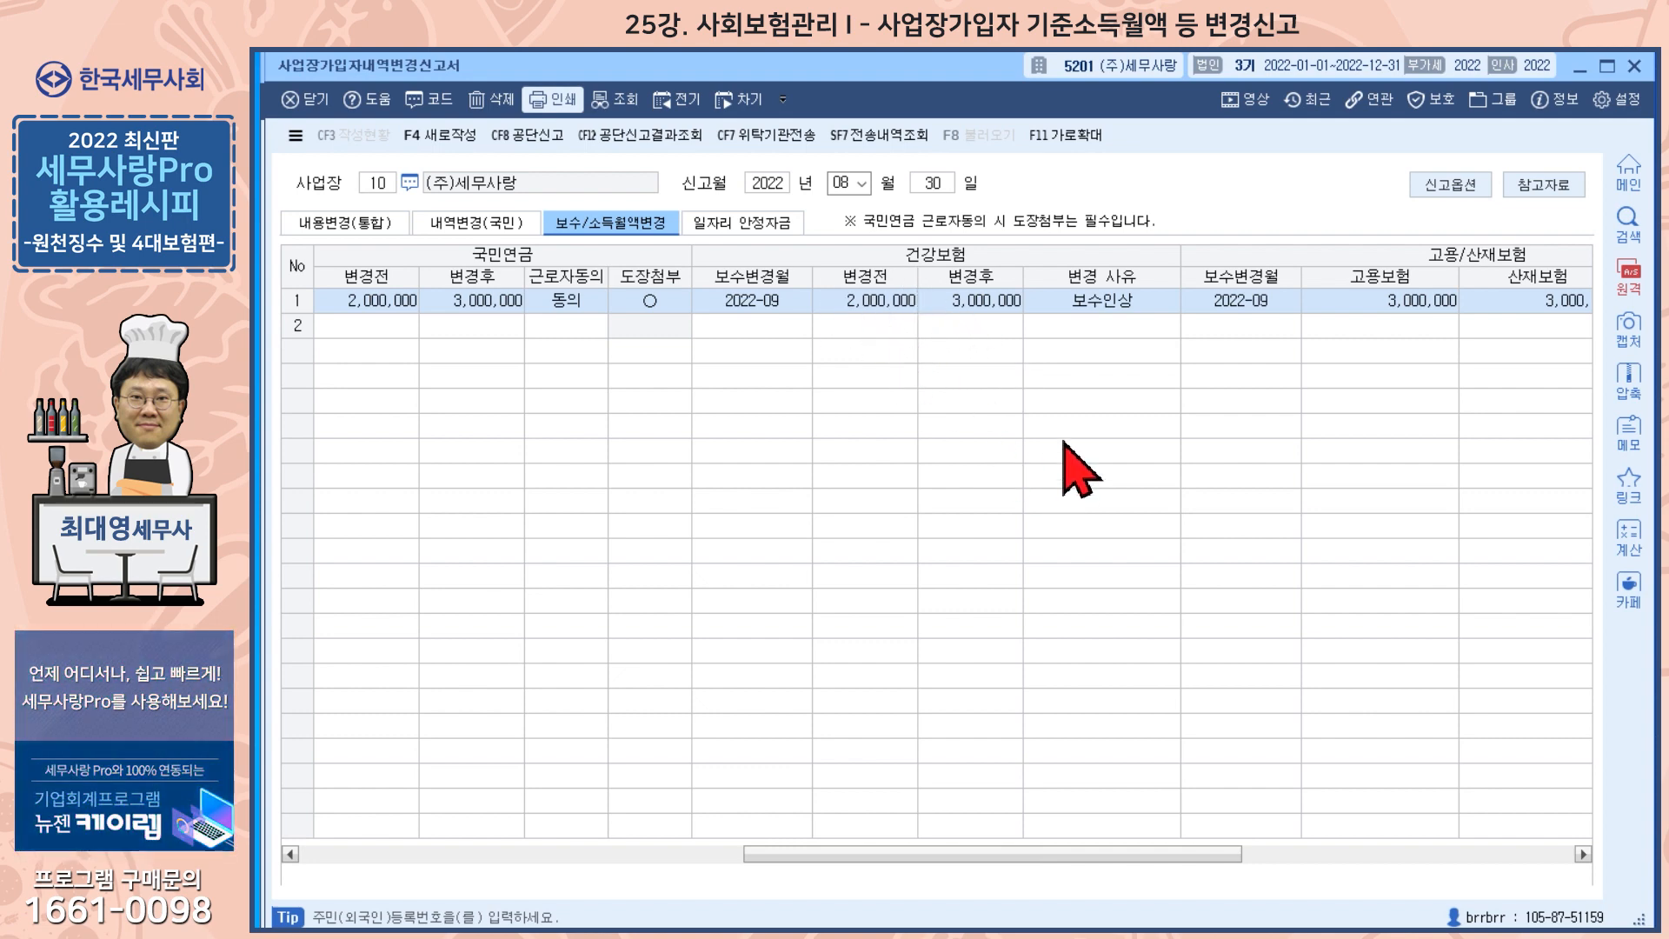
left_click(1103, 302)
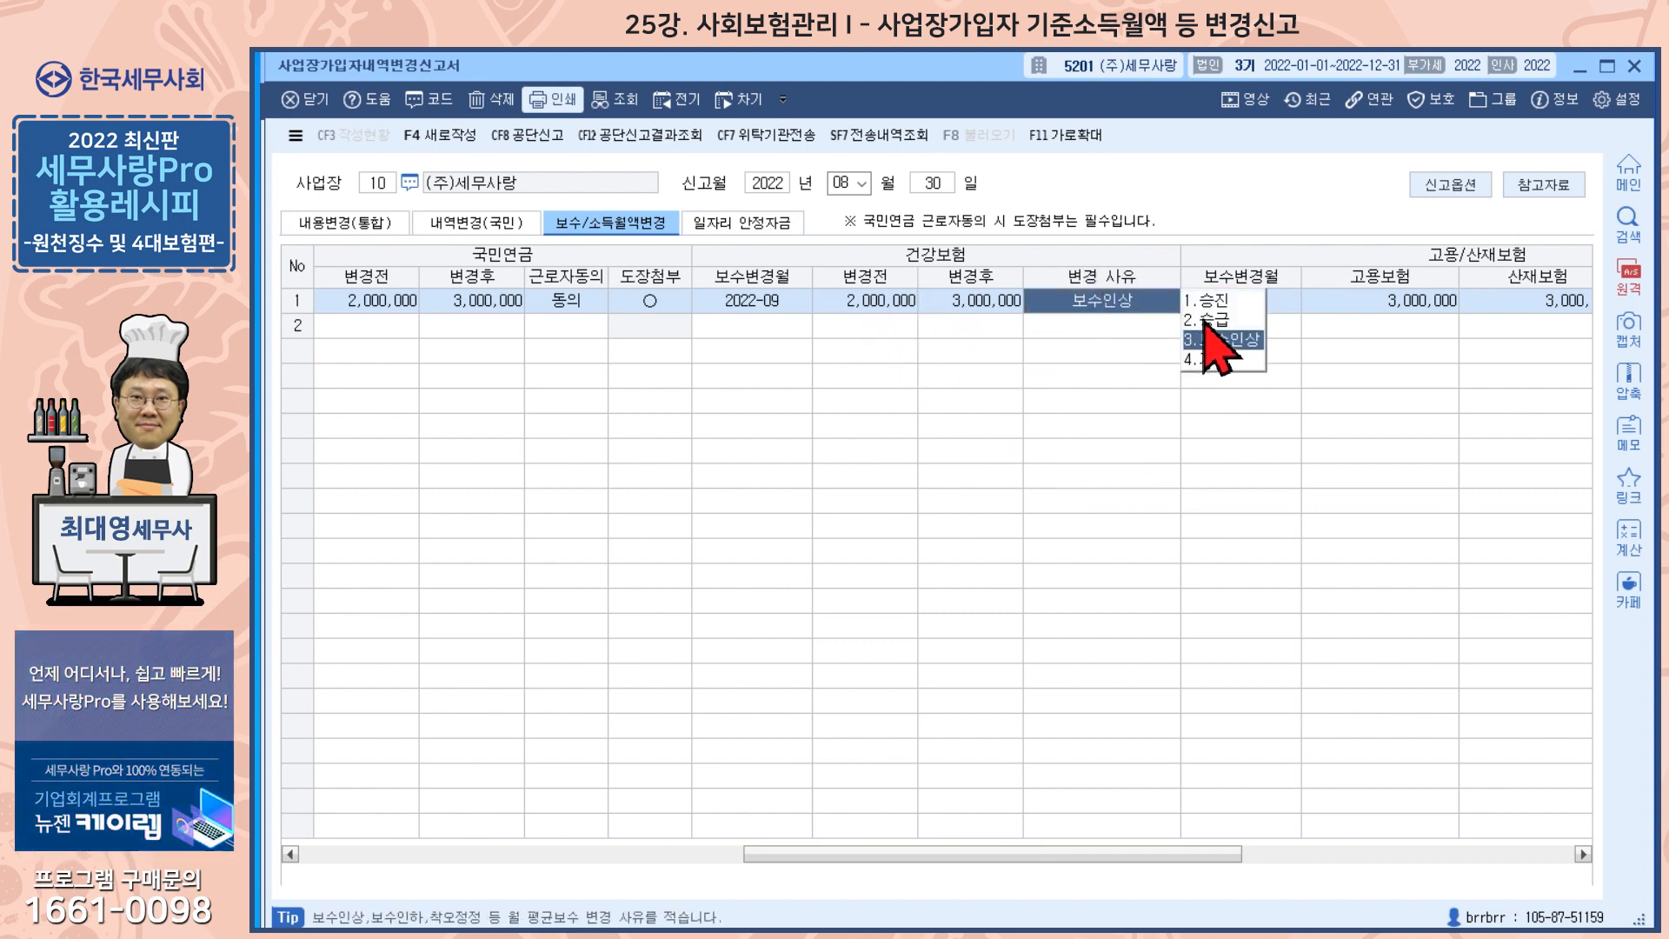
left_click(1000, 305)
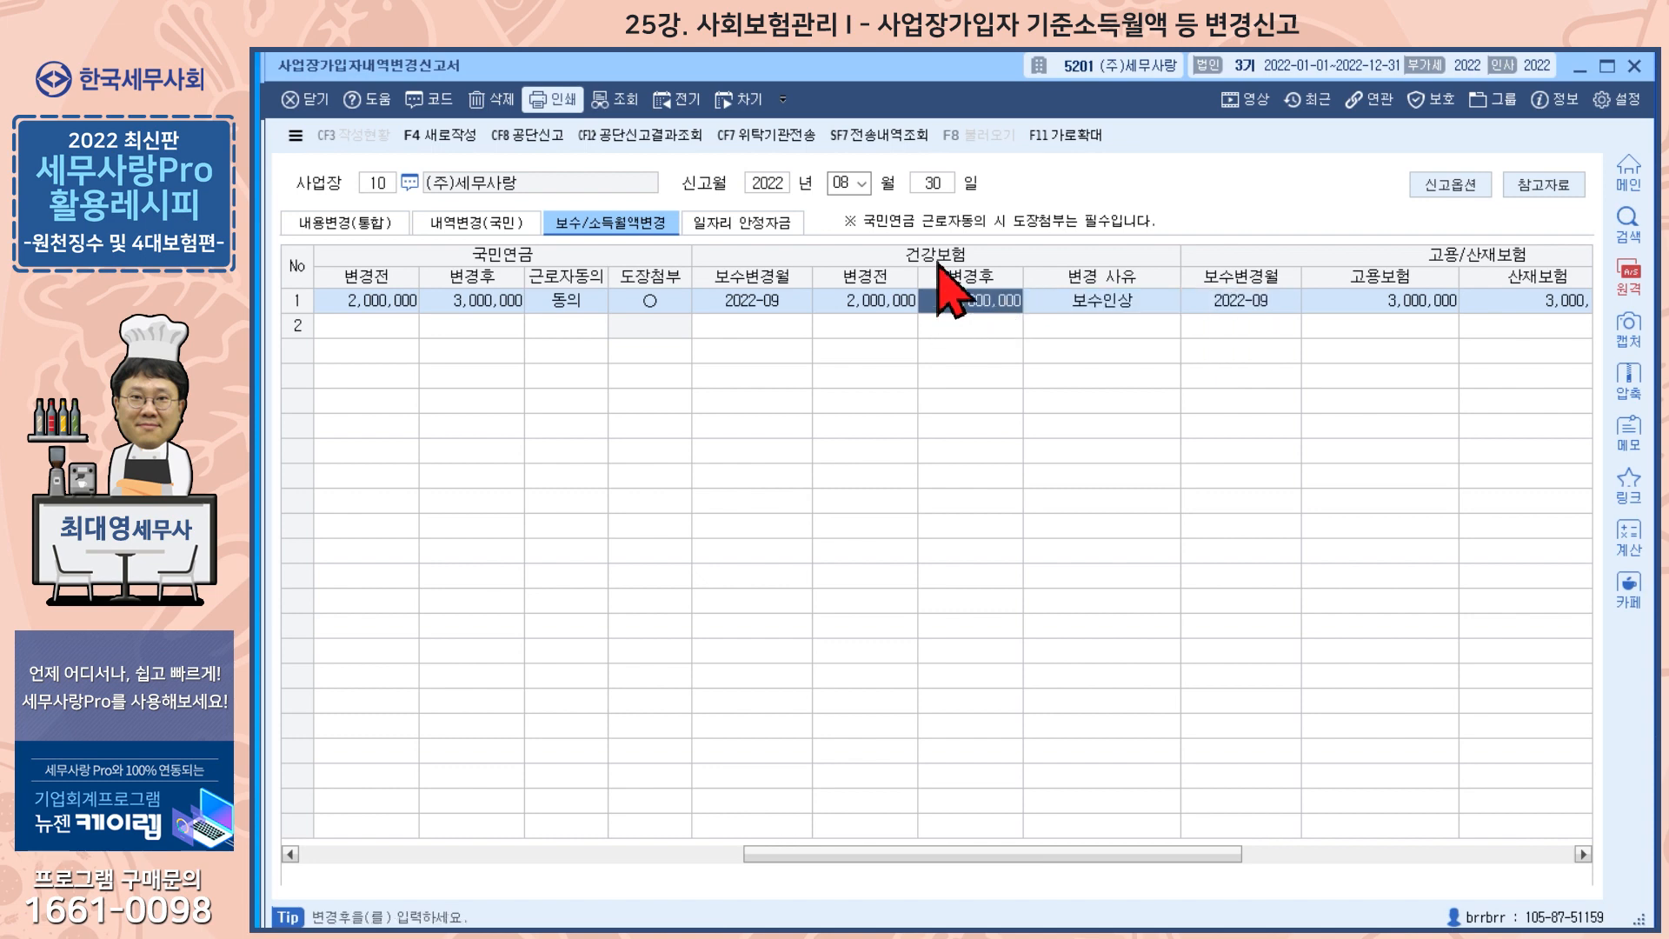
- Review the row's 고용/산재보험 entries: 보수변경월, the 고용보험 and 산재보험 amounts, and the 변경 사유 choices
left_click(1258, 301)
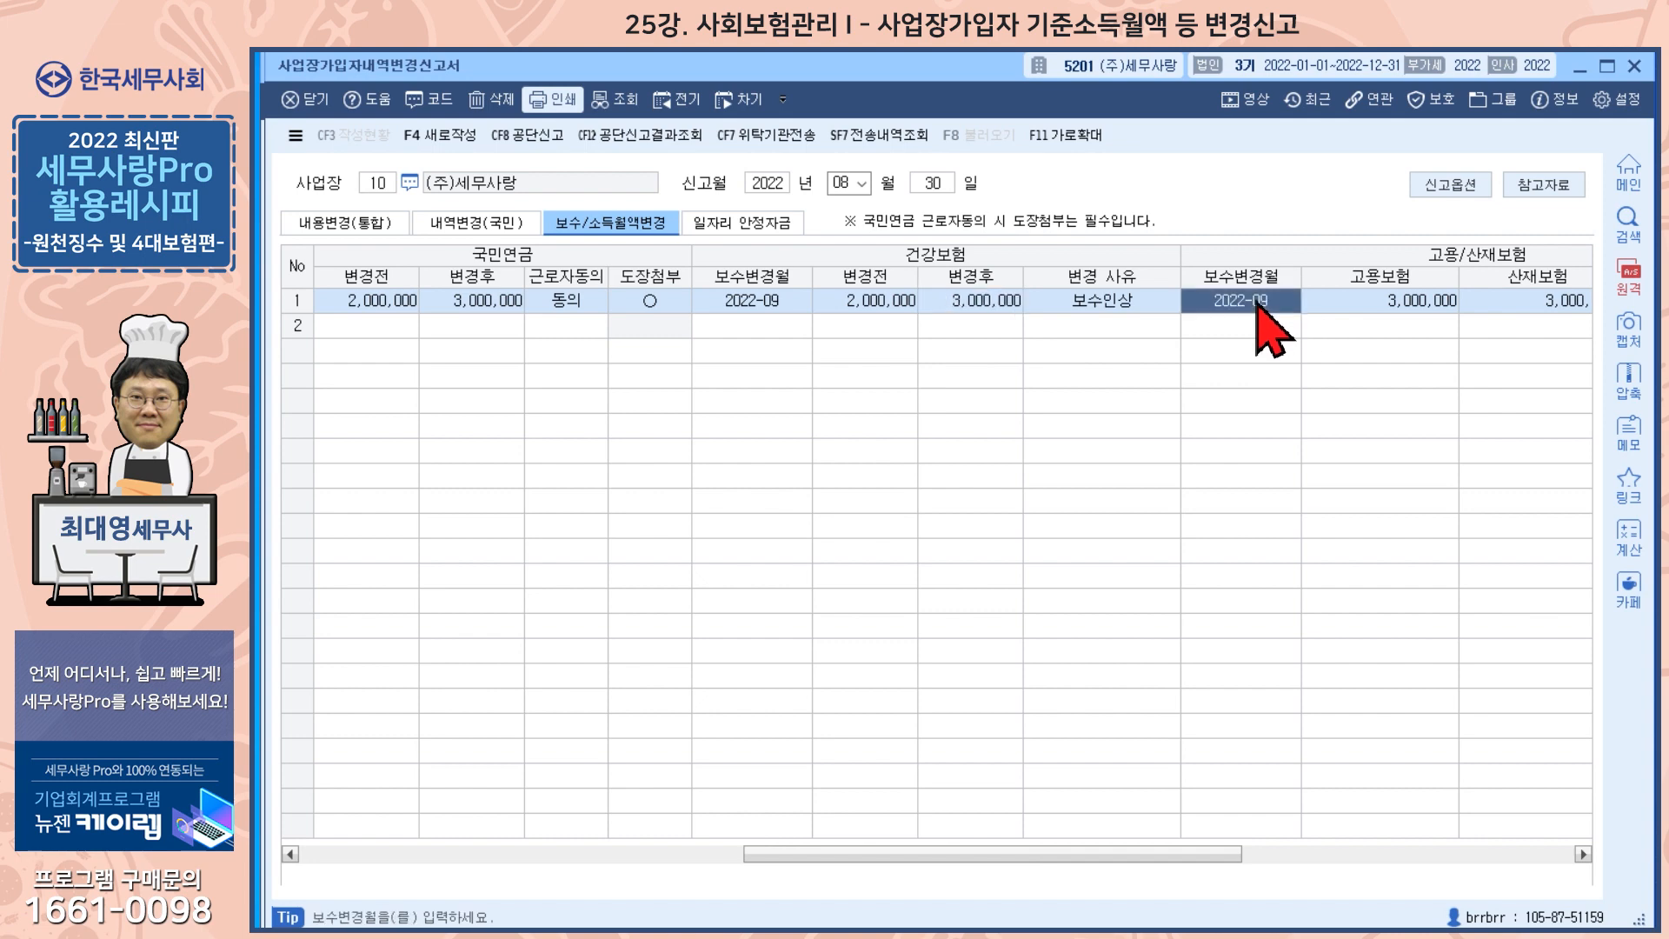
left_click(1353, 300)
left_click_drag(1235, 855, 1476, 855)
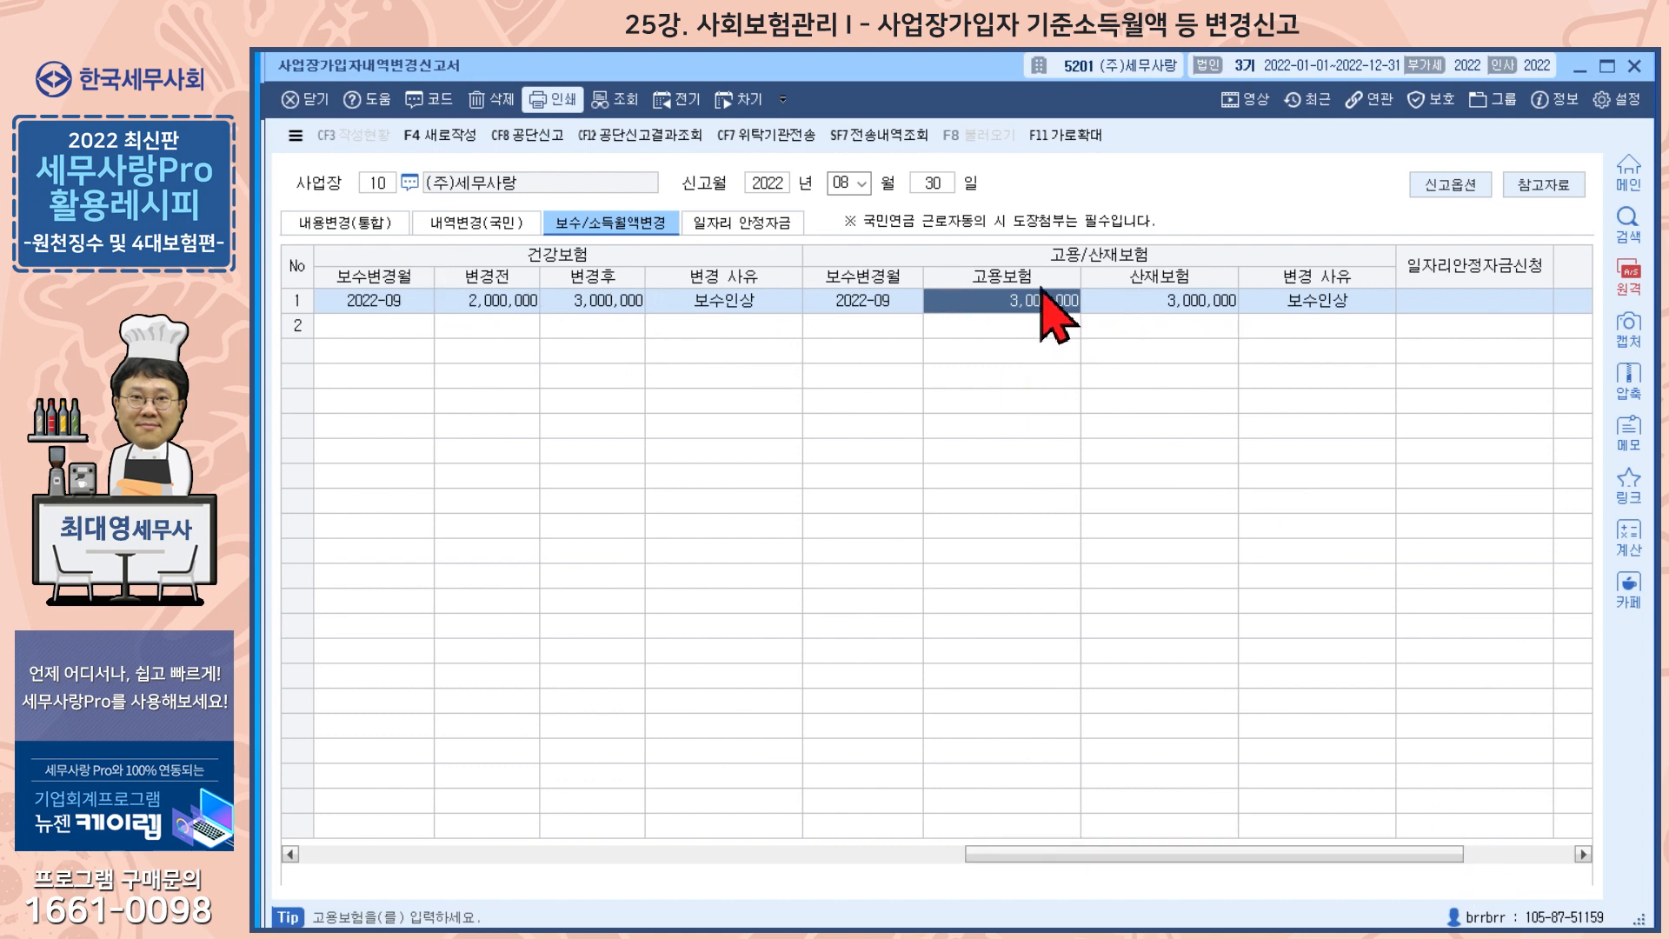
left_click(1126, 300)
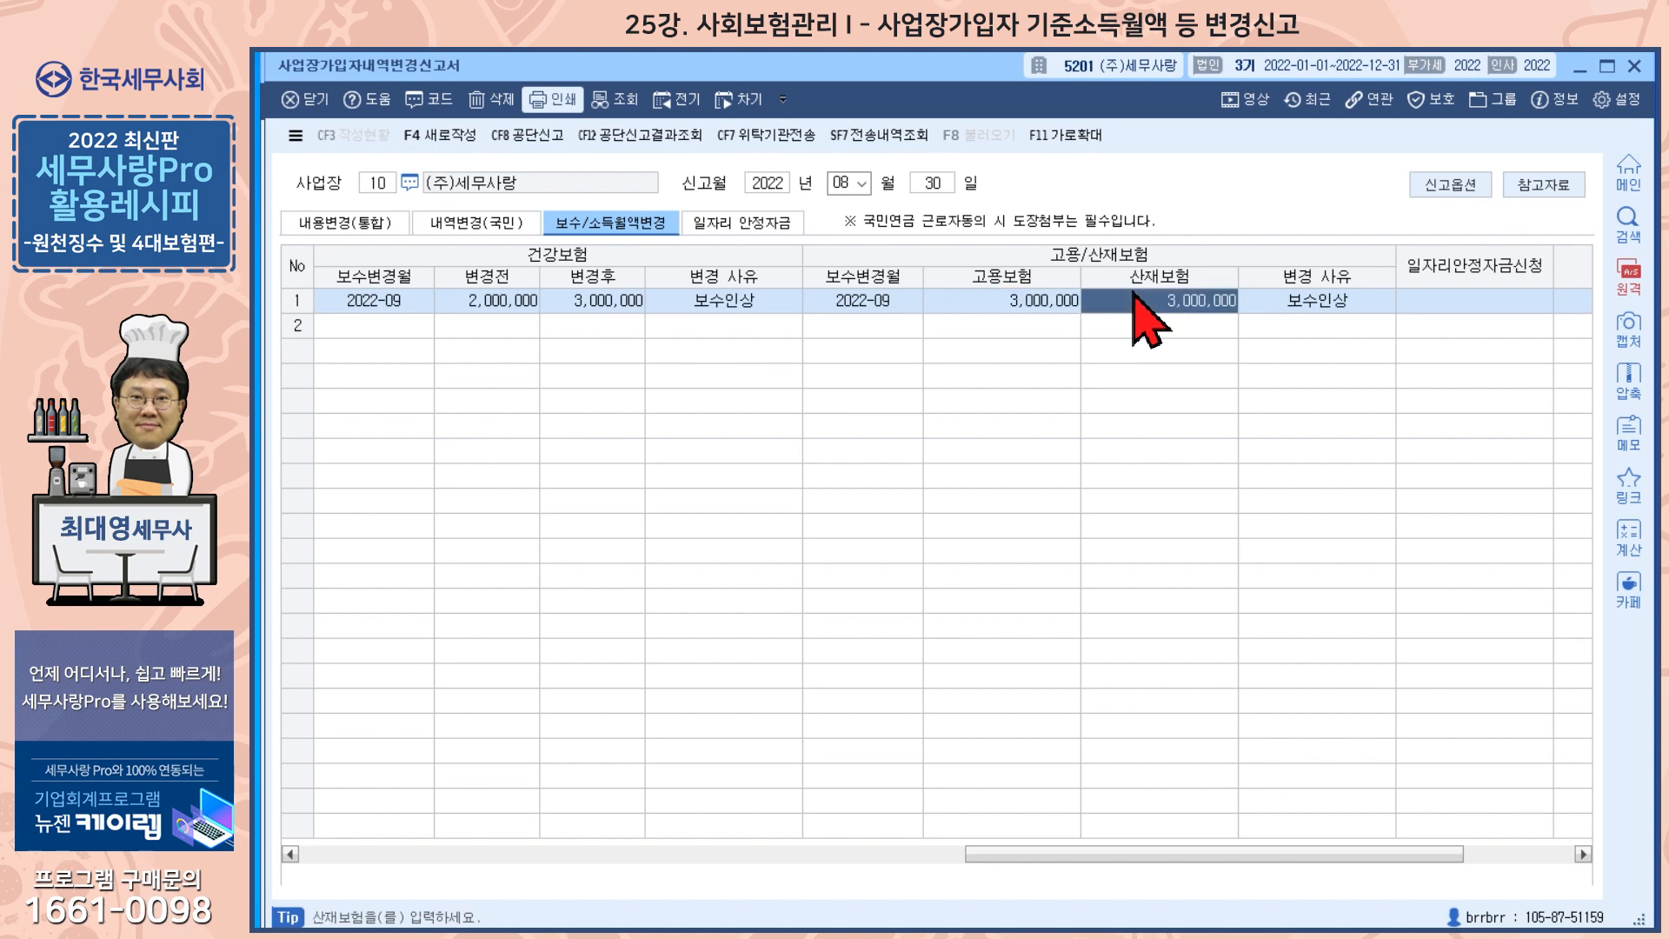
left_click(1287, 296)
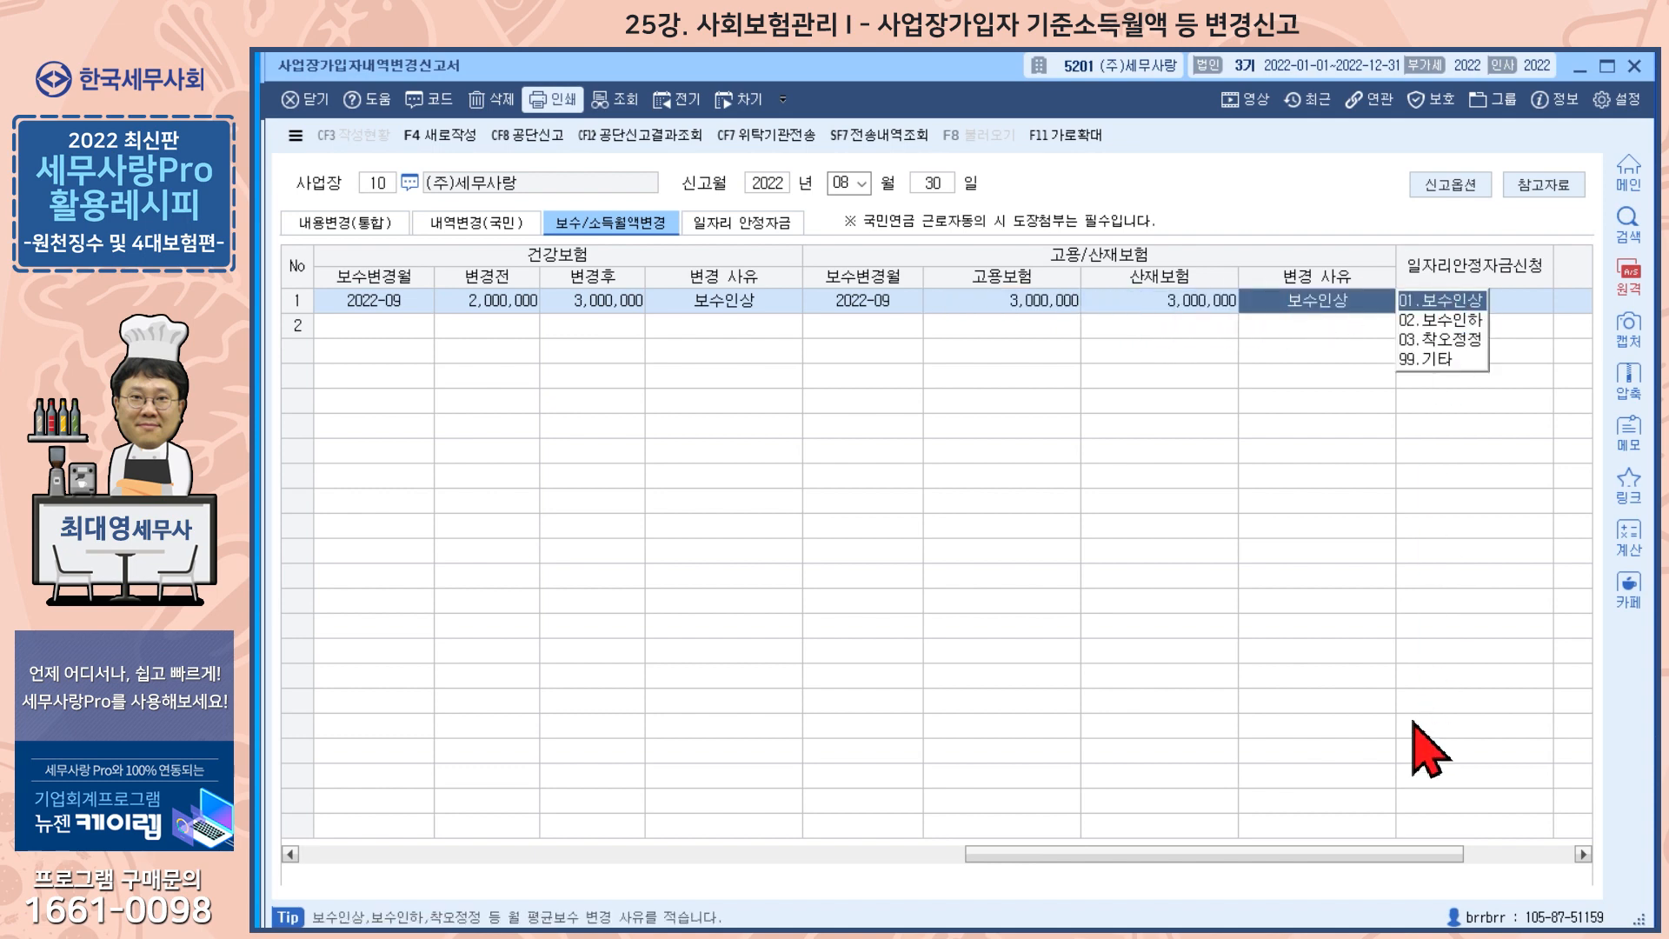
- Preview the 보수/소득월액변경 form again, and check the 건강보험 변경전 amount in the report row
left_click_drag(1331, 850, 619, 770)
left_click(556, 98)
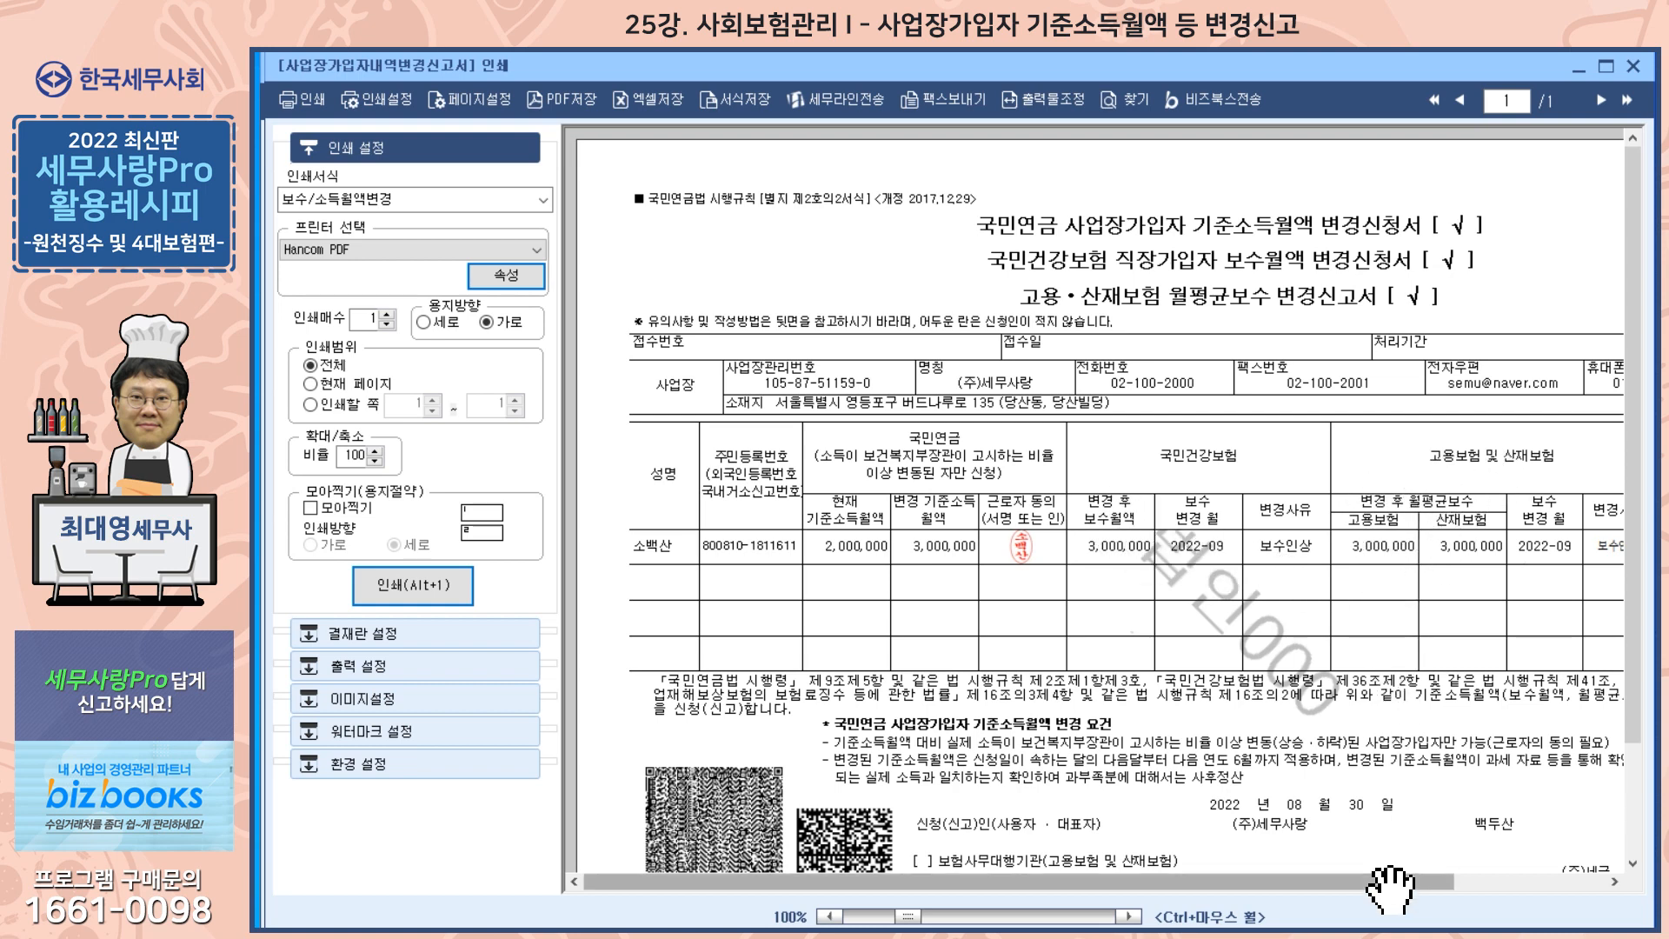
left_click(1634, 67)
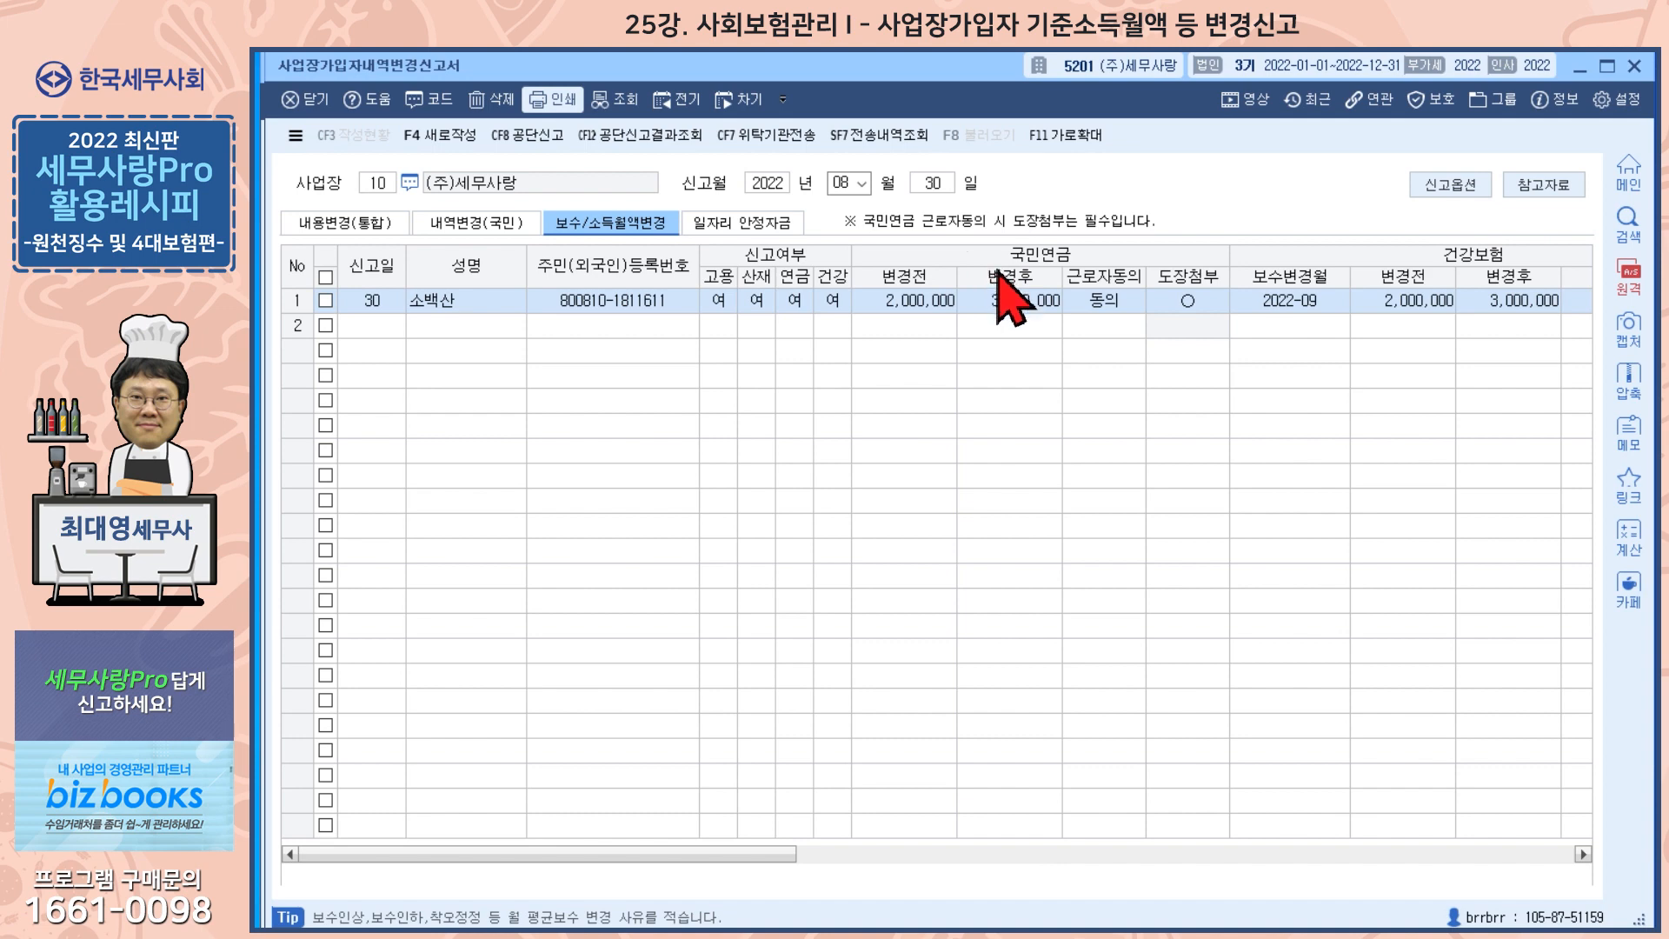
left_click(1372, 306)
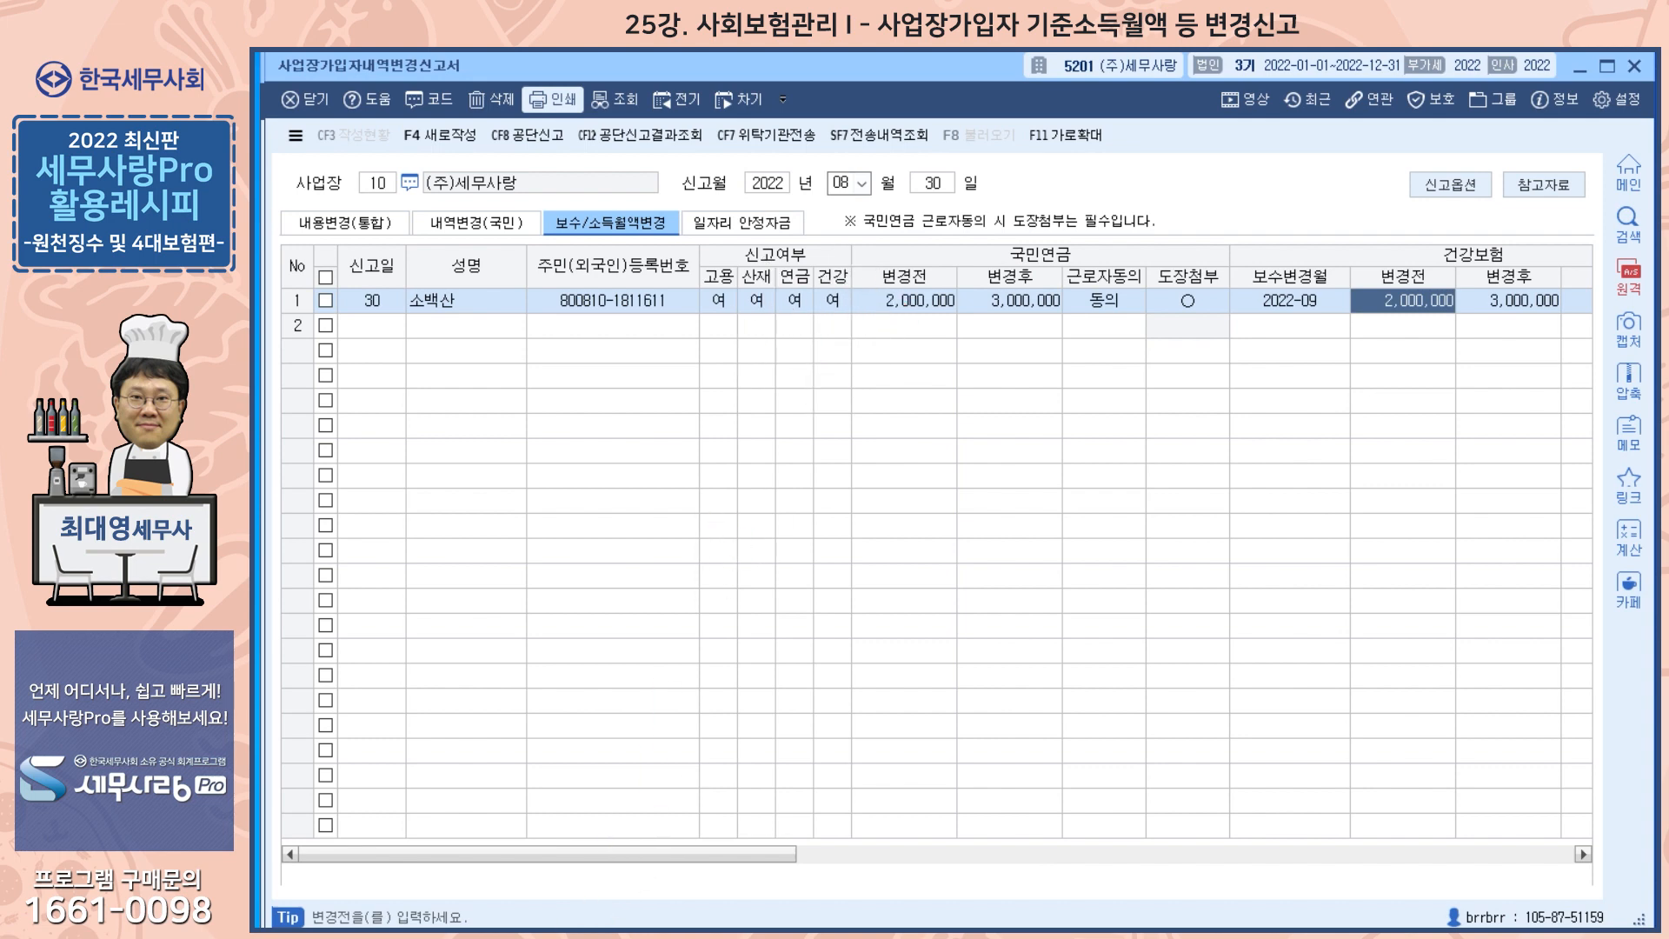
- Close the change report, open 소득자별근로소득원천징수부, and view the fifth employee's monthly insurance deductions under 원천징수액 등
key("Escape")
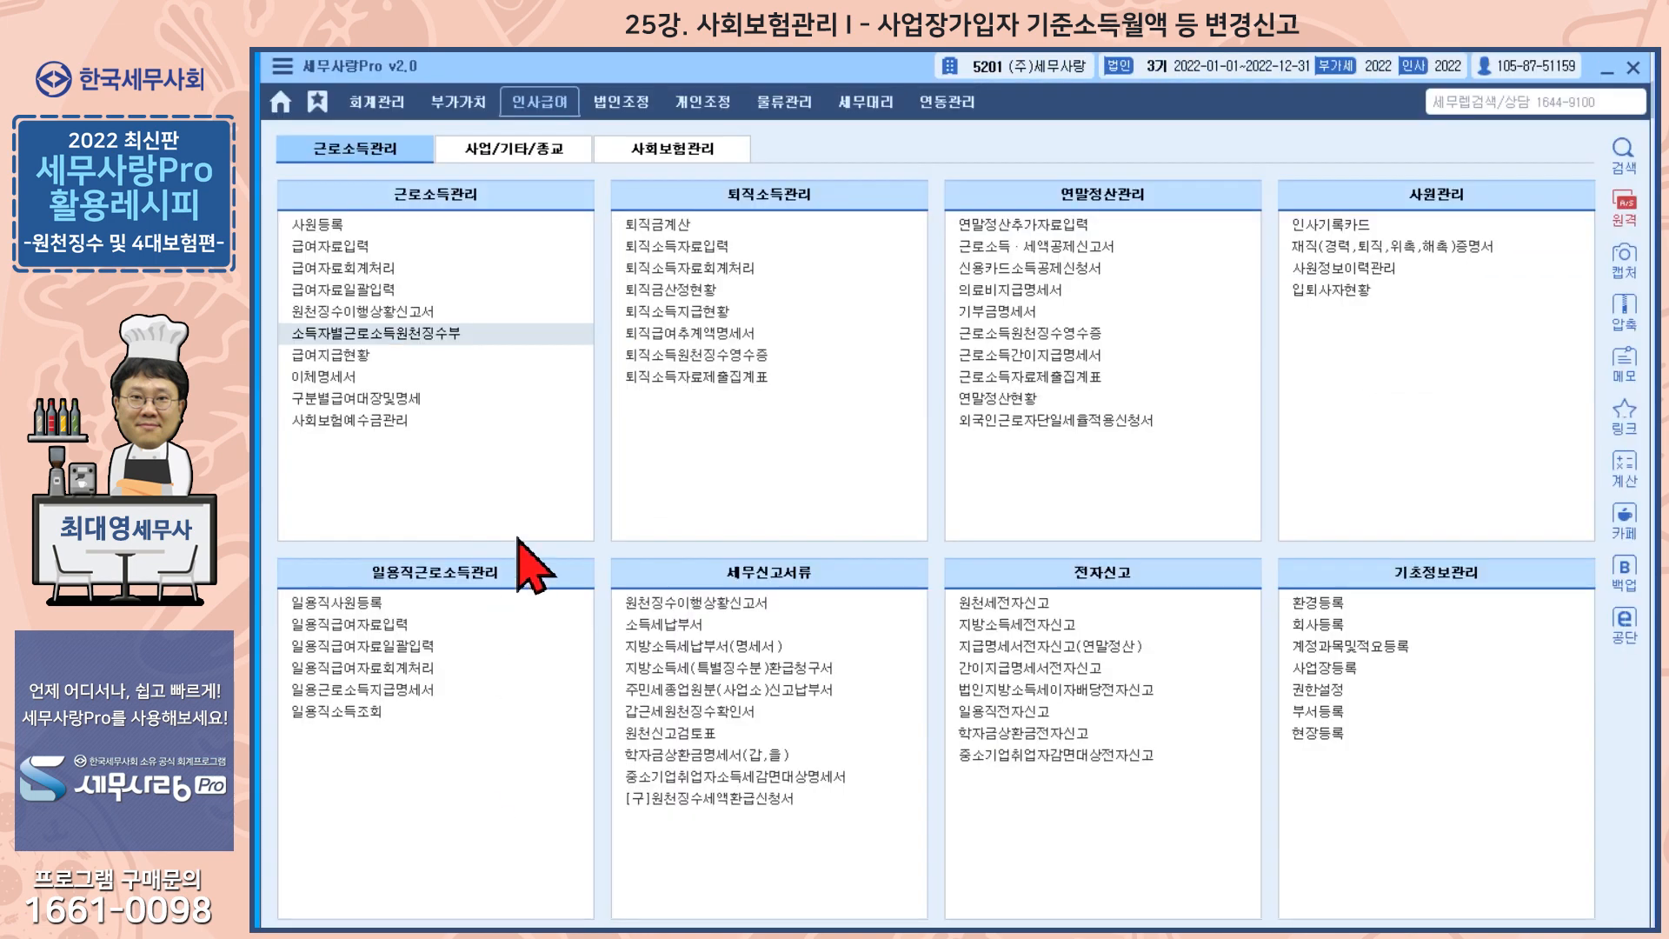
left_click(414, 334)
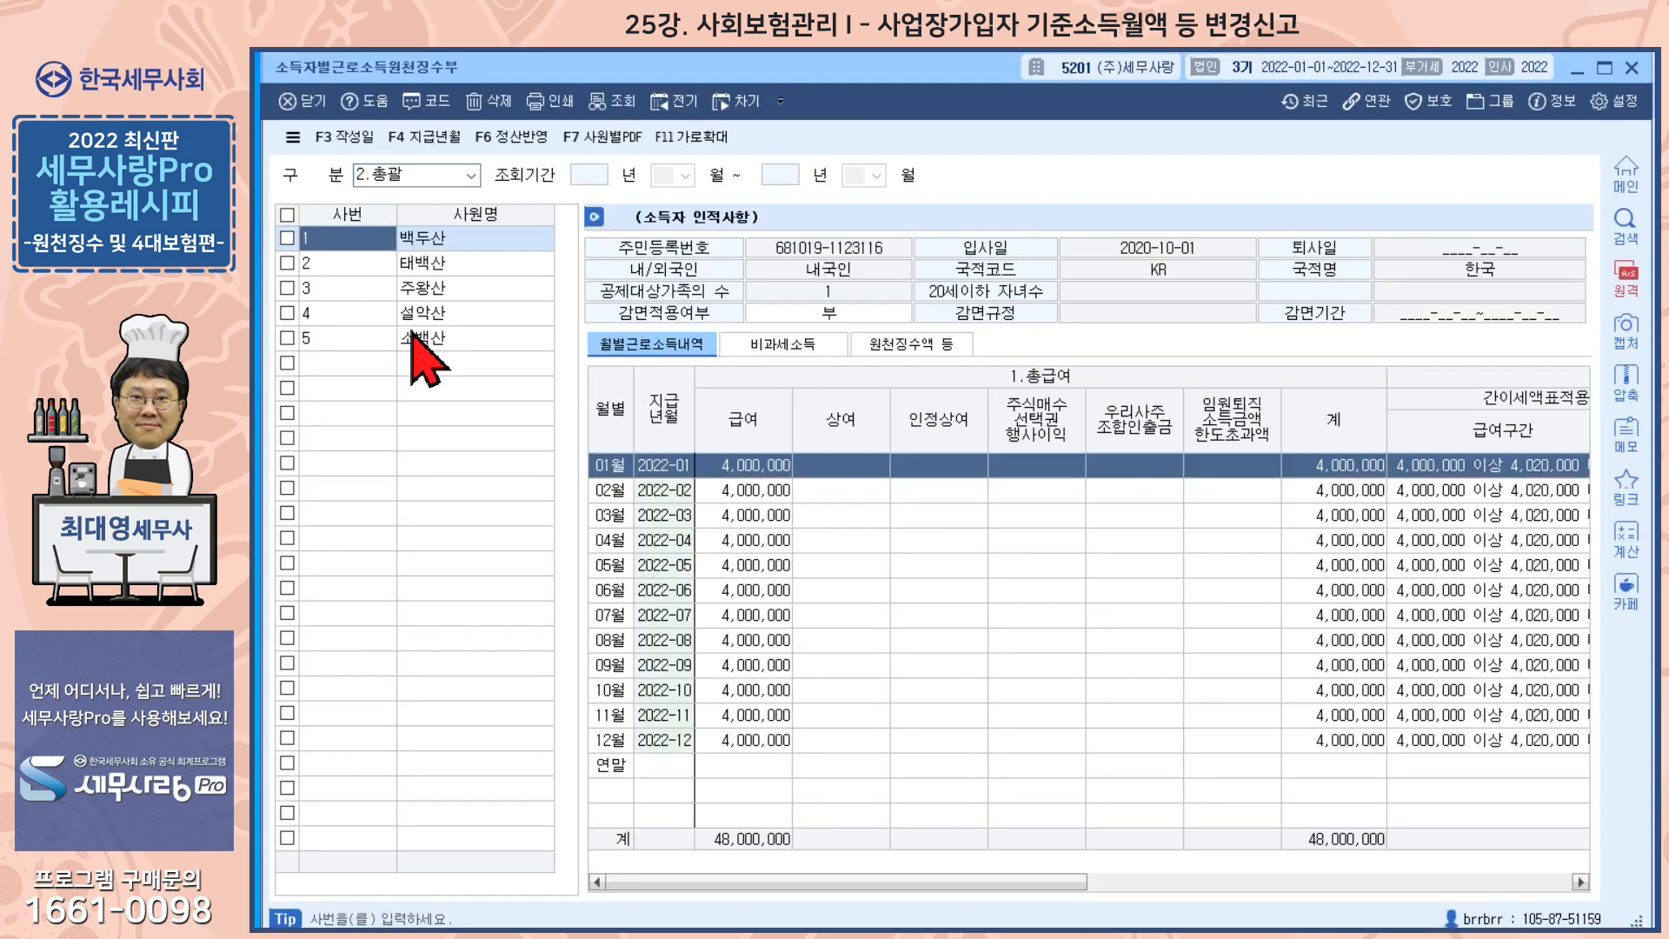
left_click(413, 337)
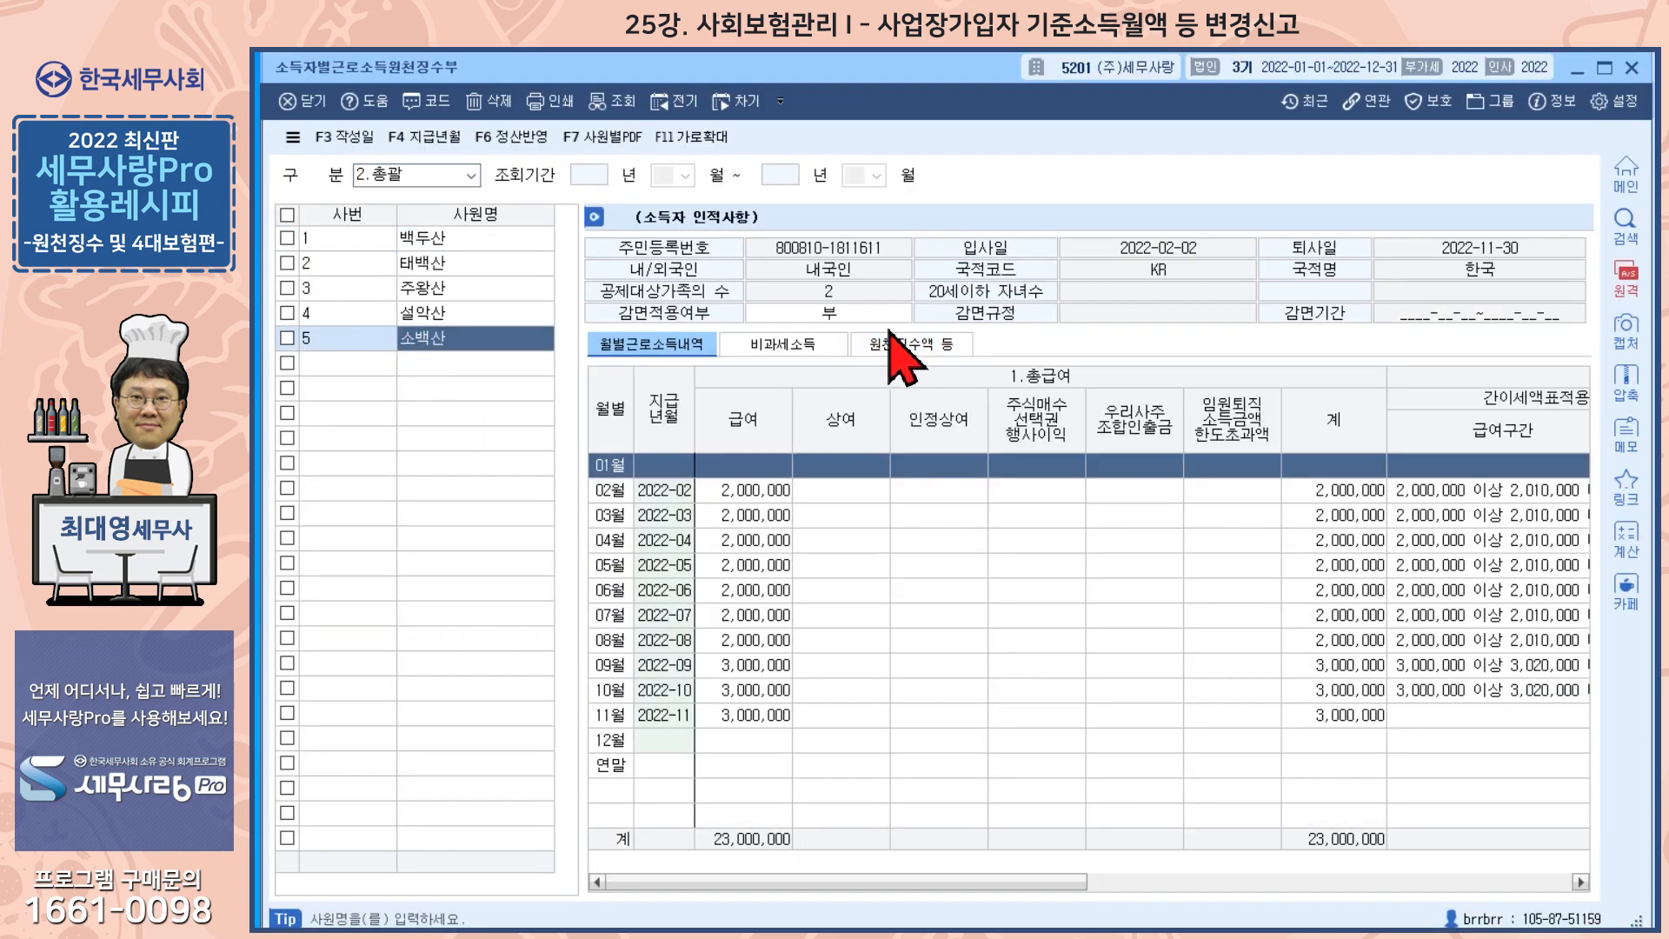
left_click(900, 345)
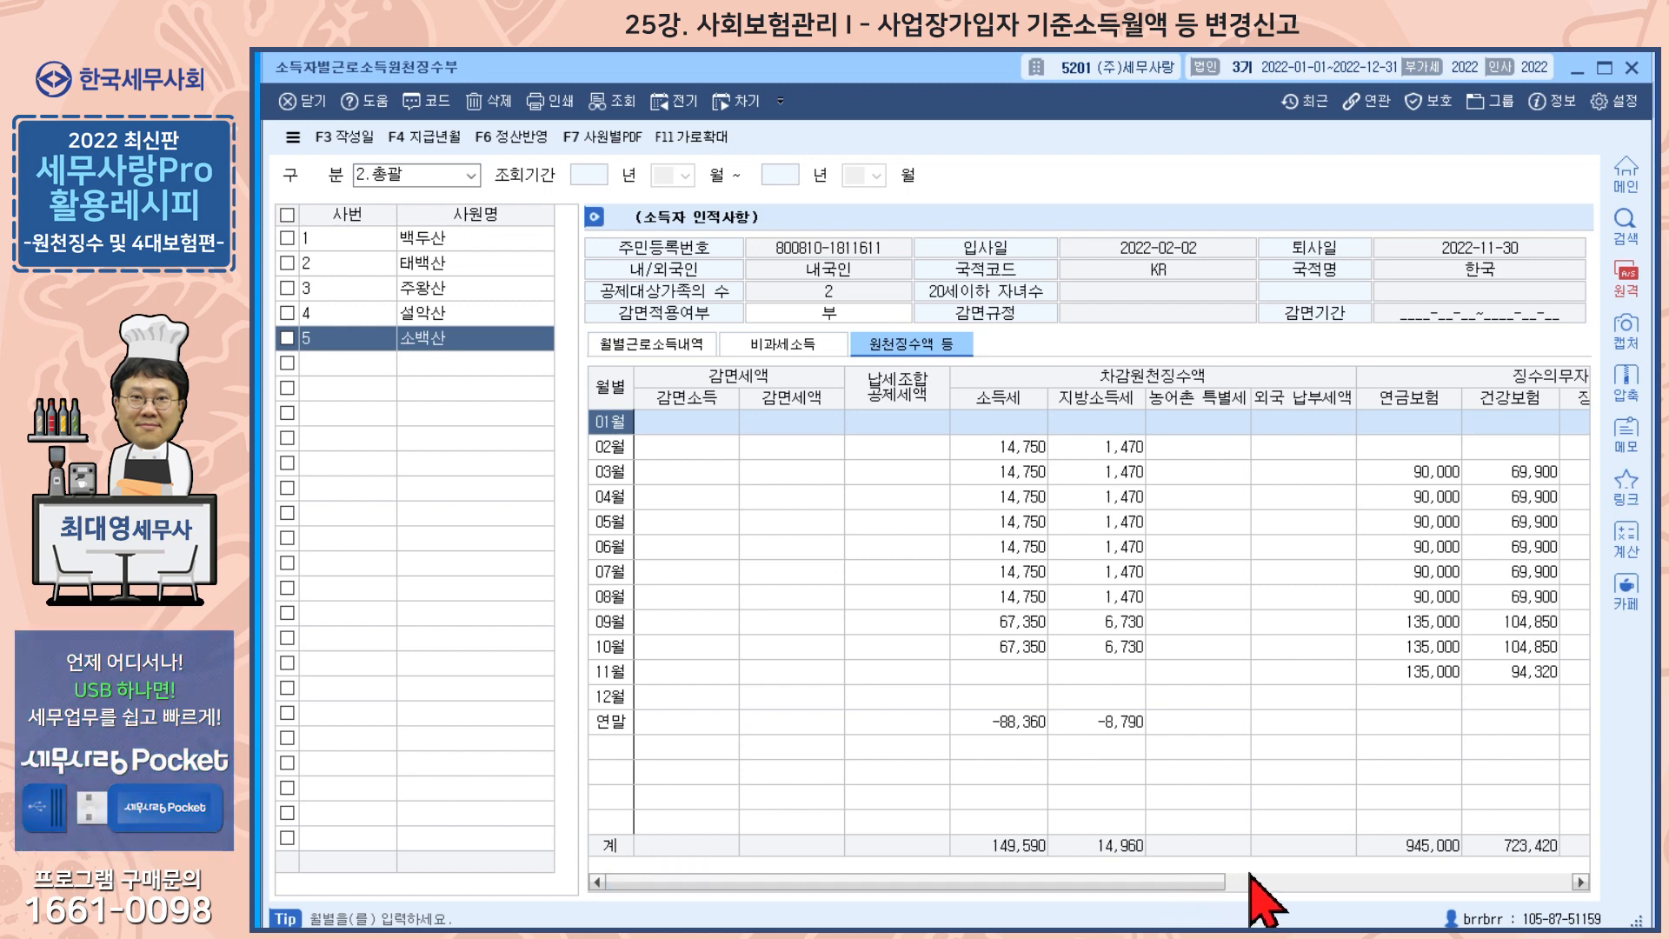
left_click_drag(1221, 892, 1428, 893)
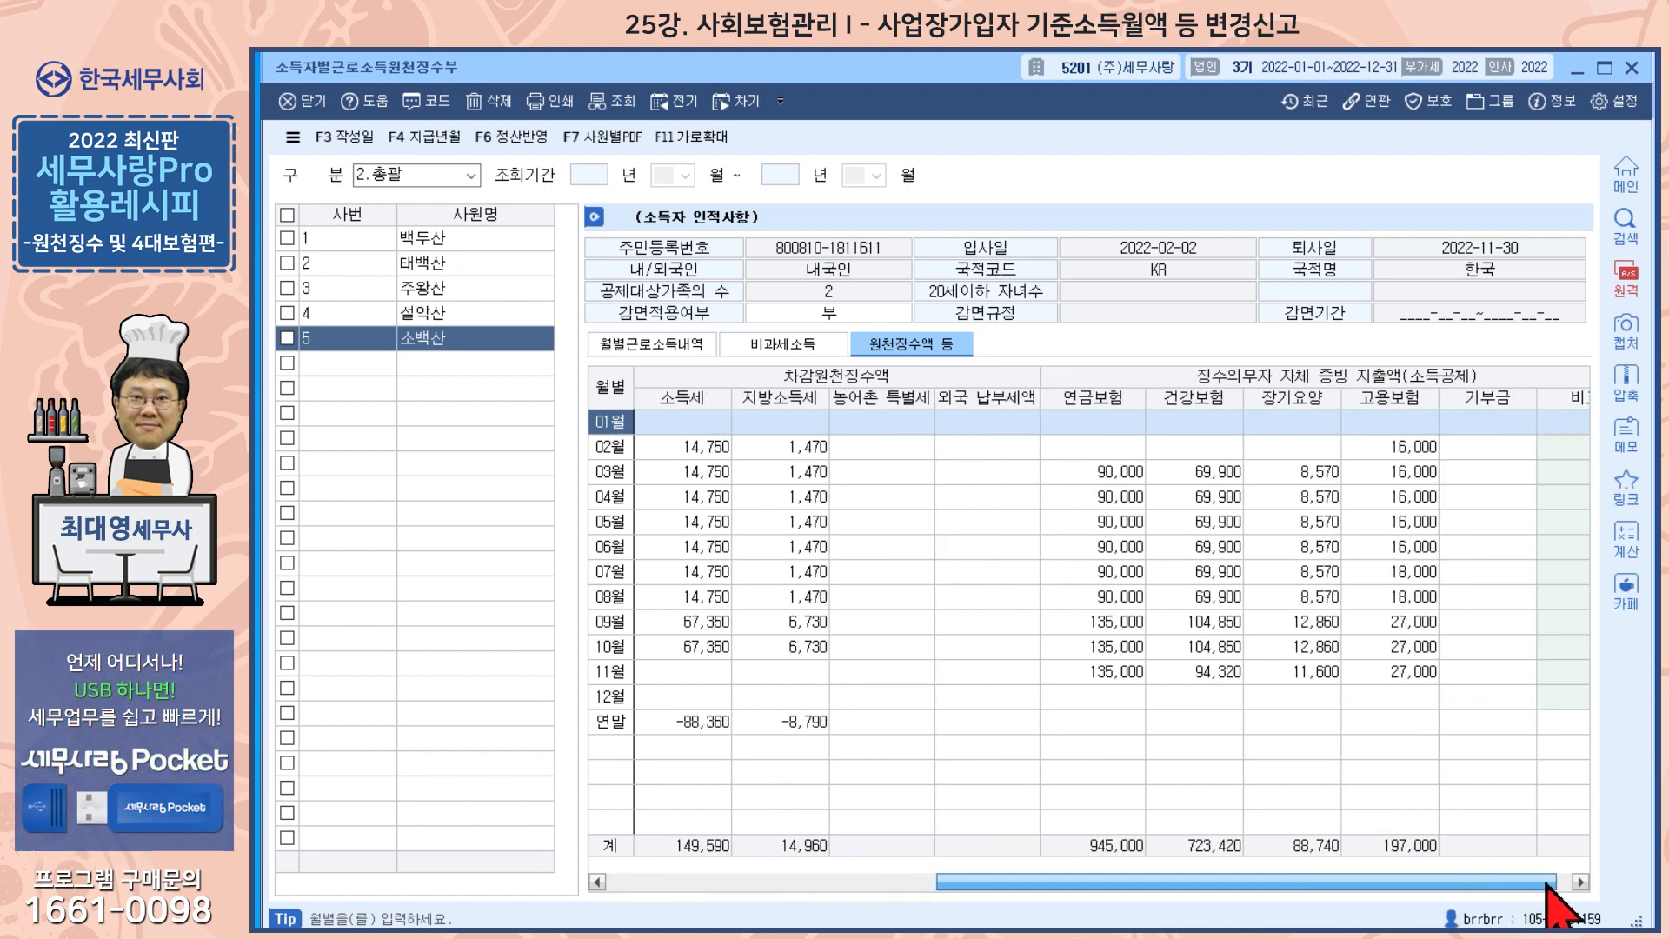
- Compare the employee's 연금보험 deductions from 08월 through 11월, focusing on 09월 and 10월
left_click(1114, 598)
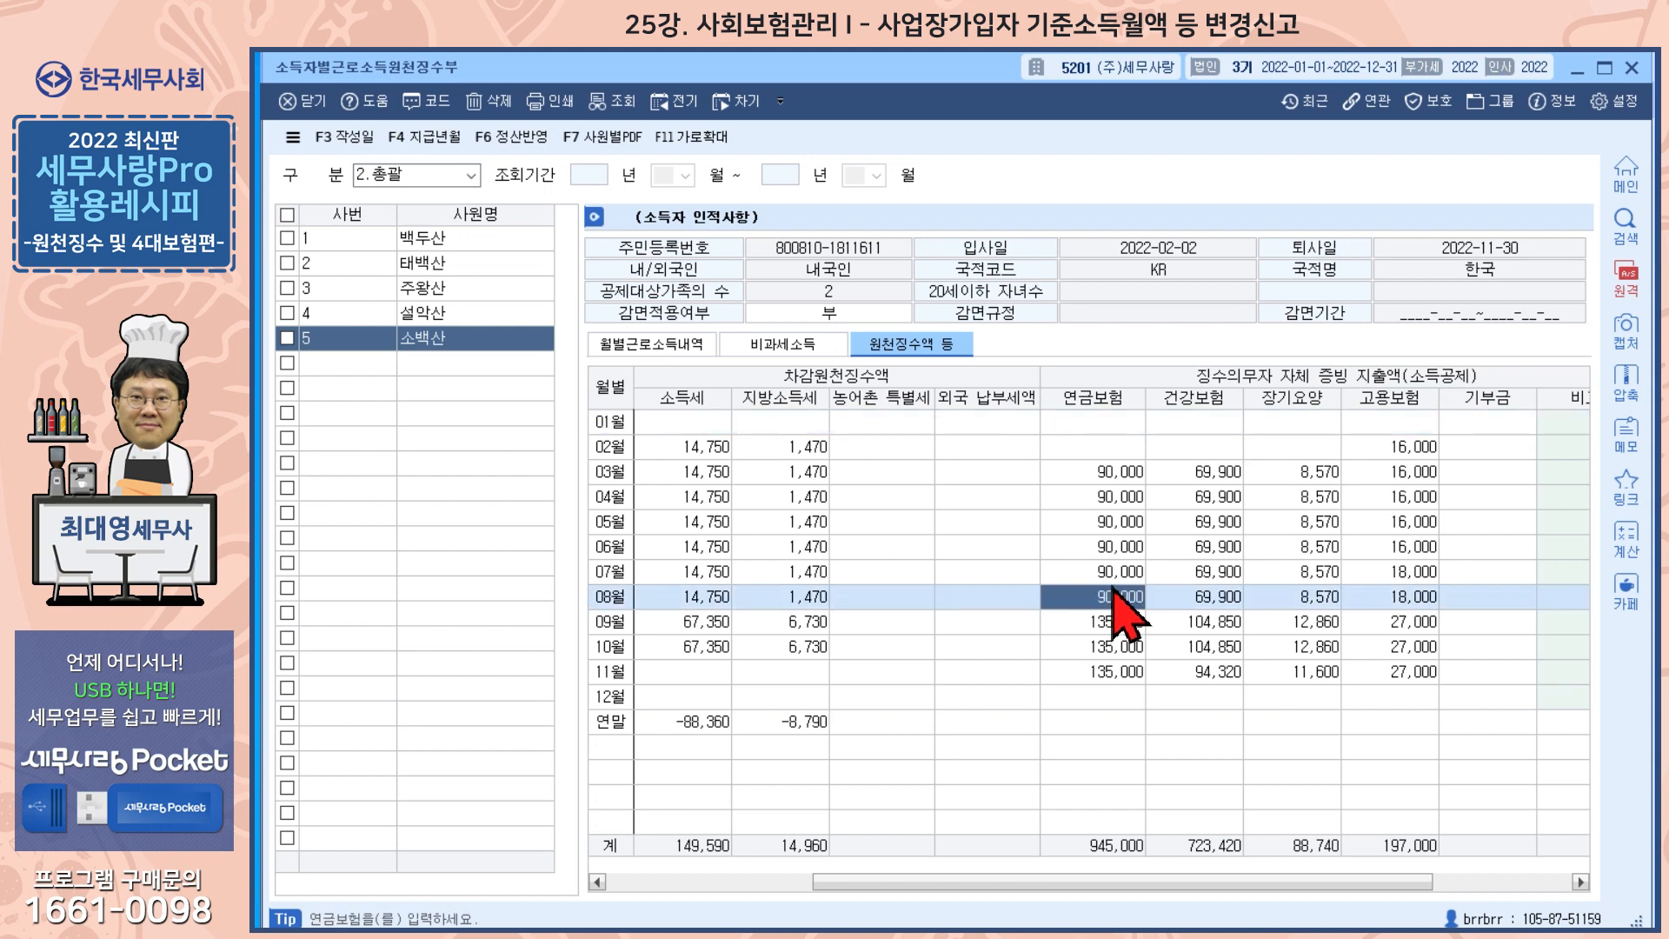
left_click(1094, 624)
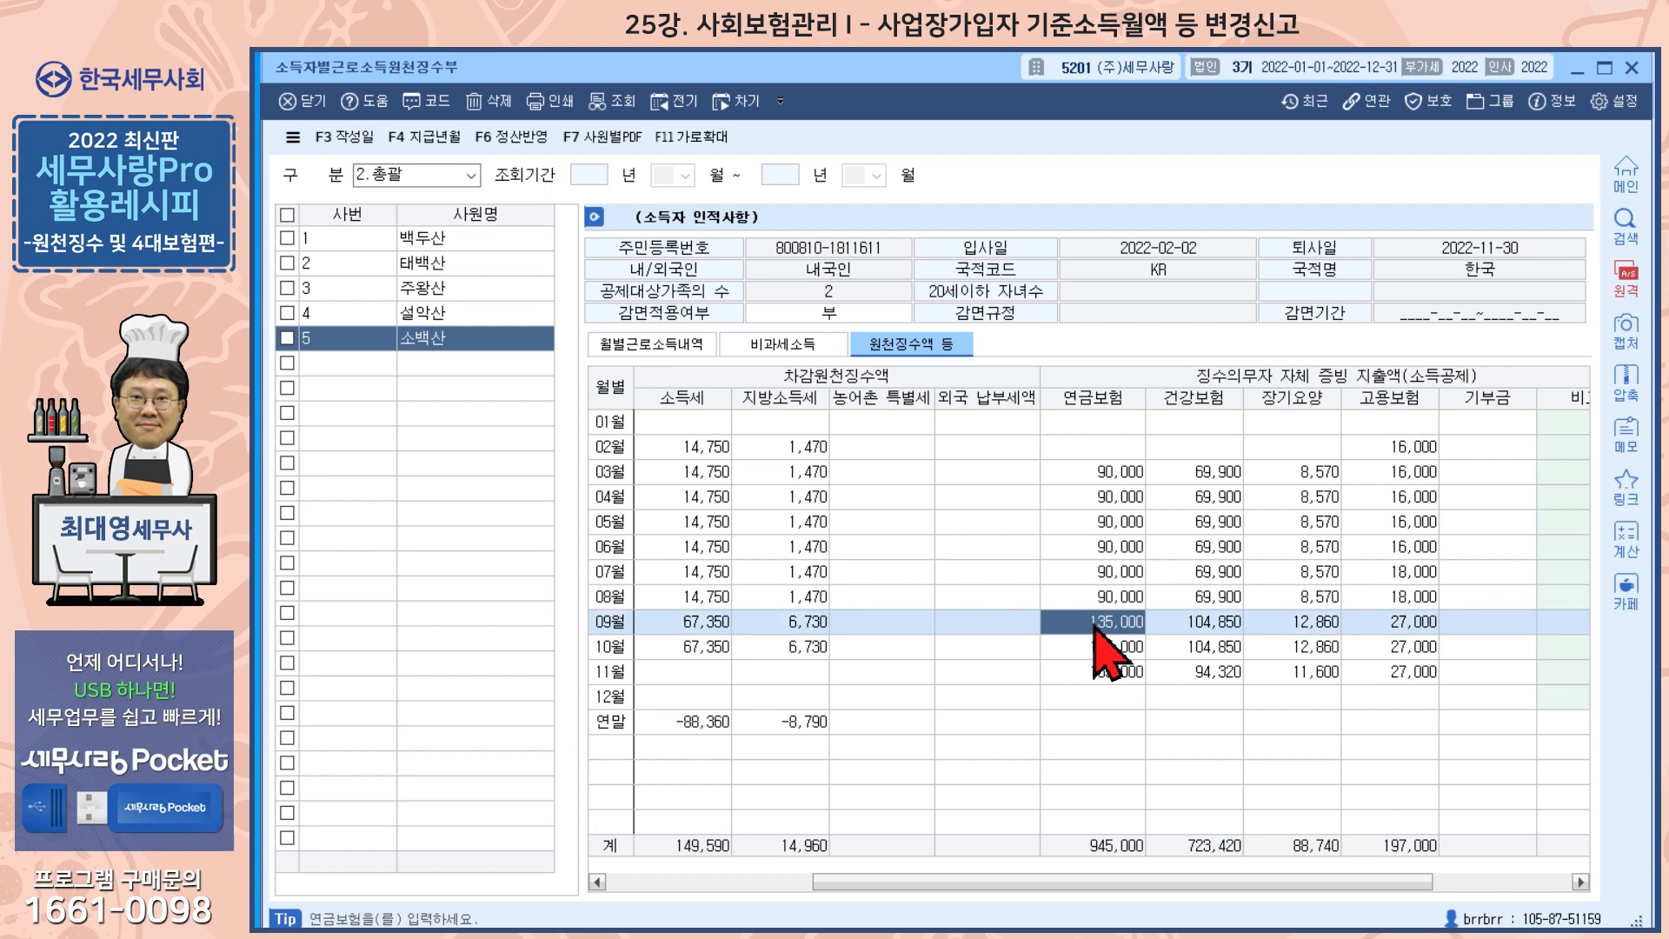
left_click(1100, 646)
left_click(1100, 669)
left_click(1104, 627)
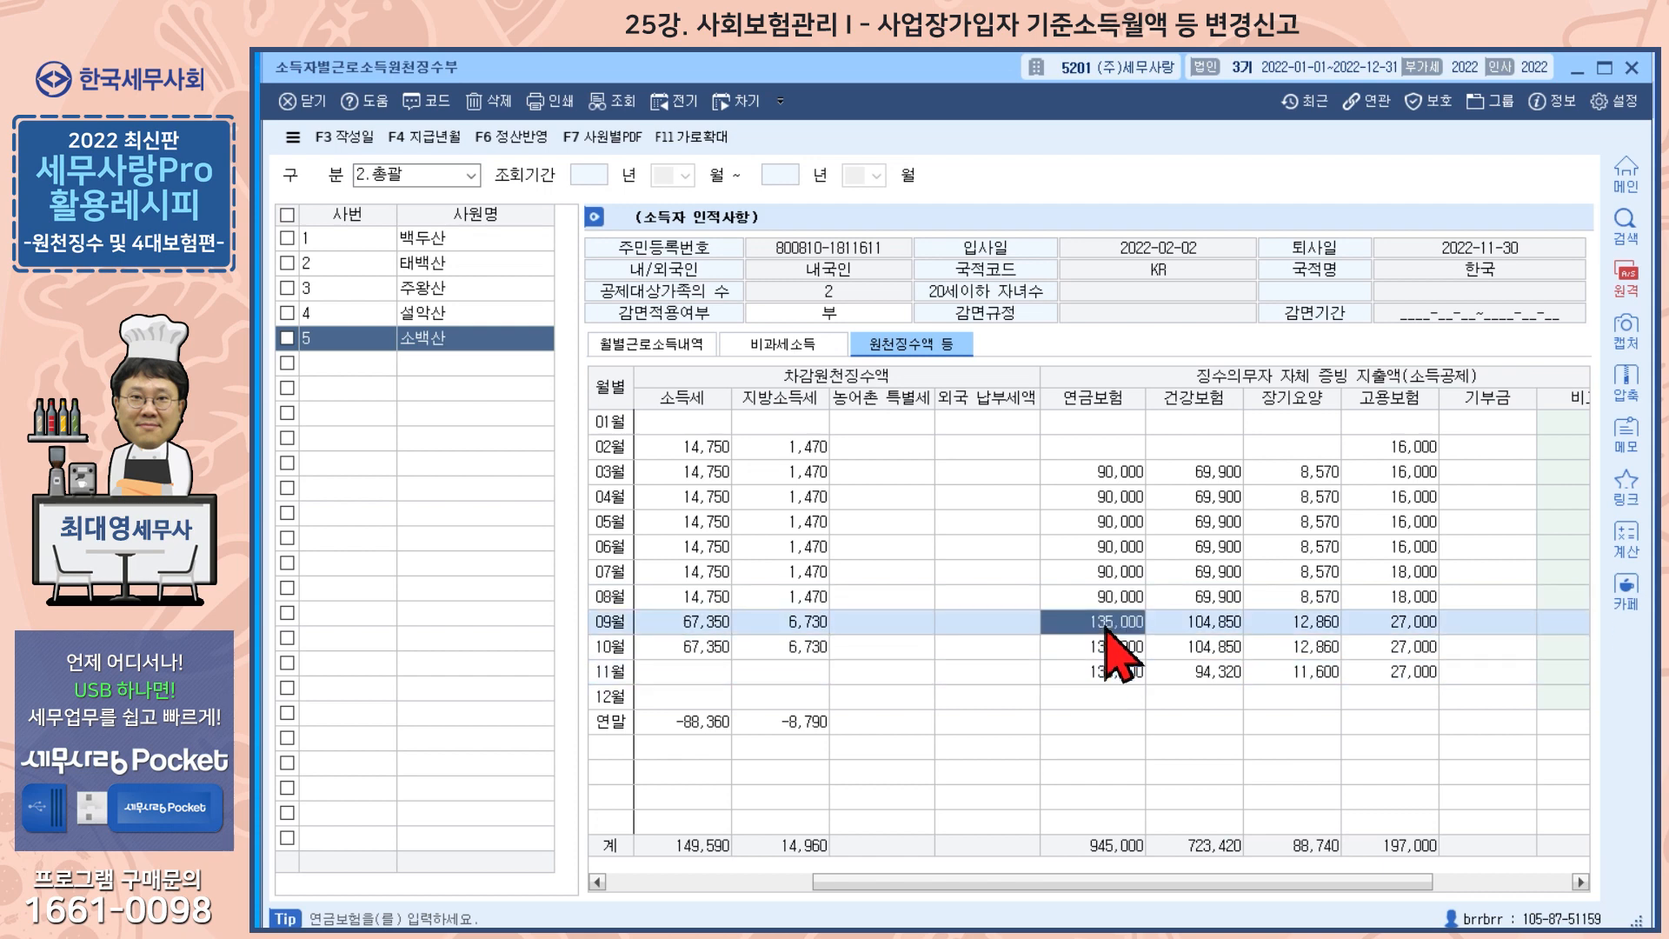
left_click(1104, 645)
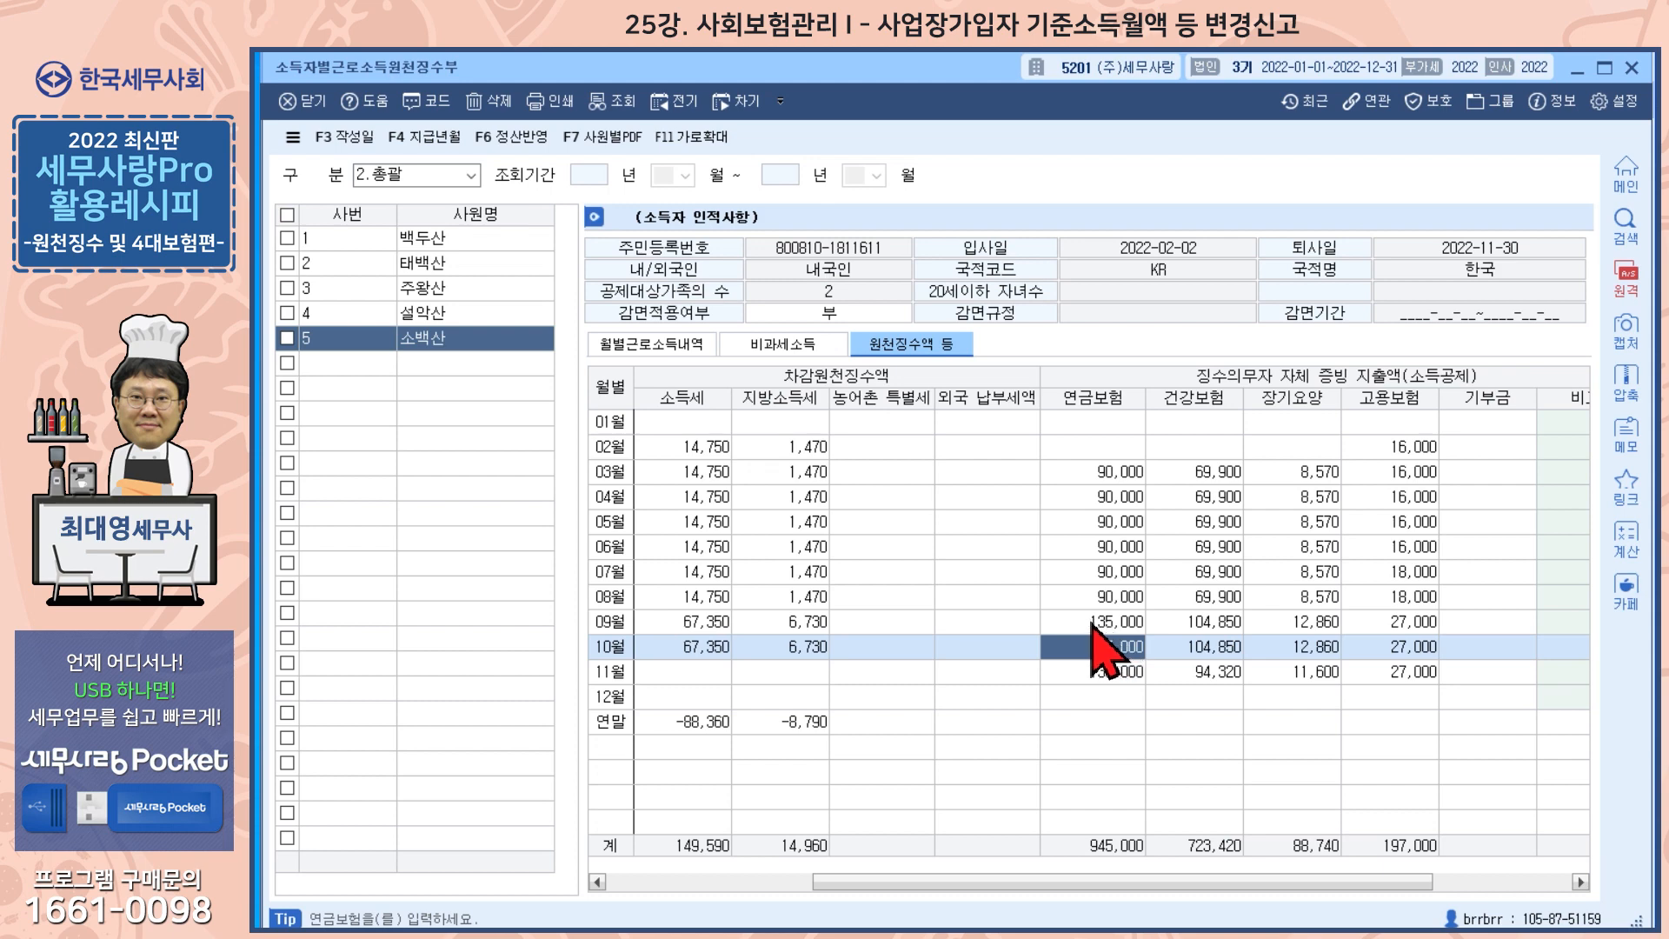
left_click(1093, 621)
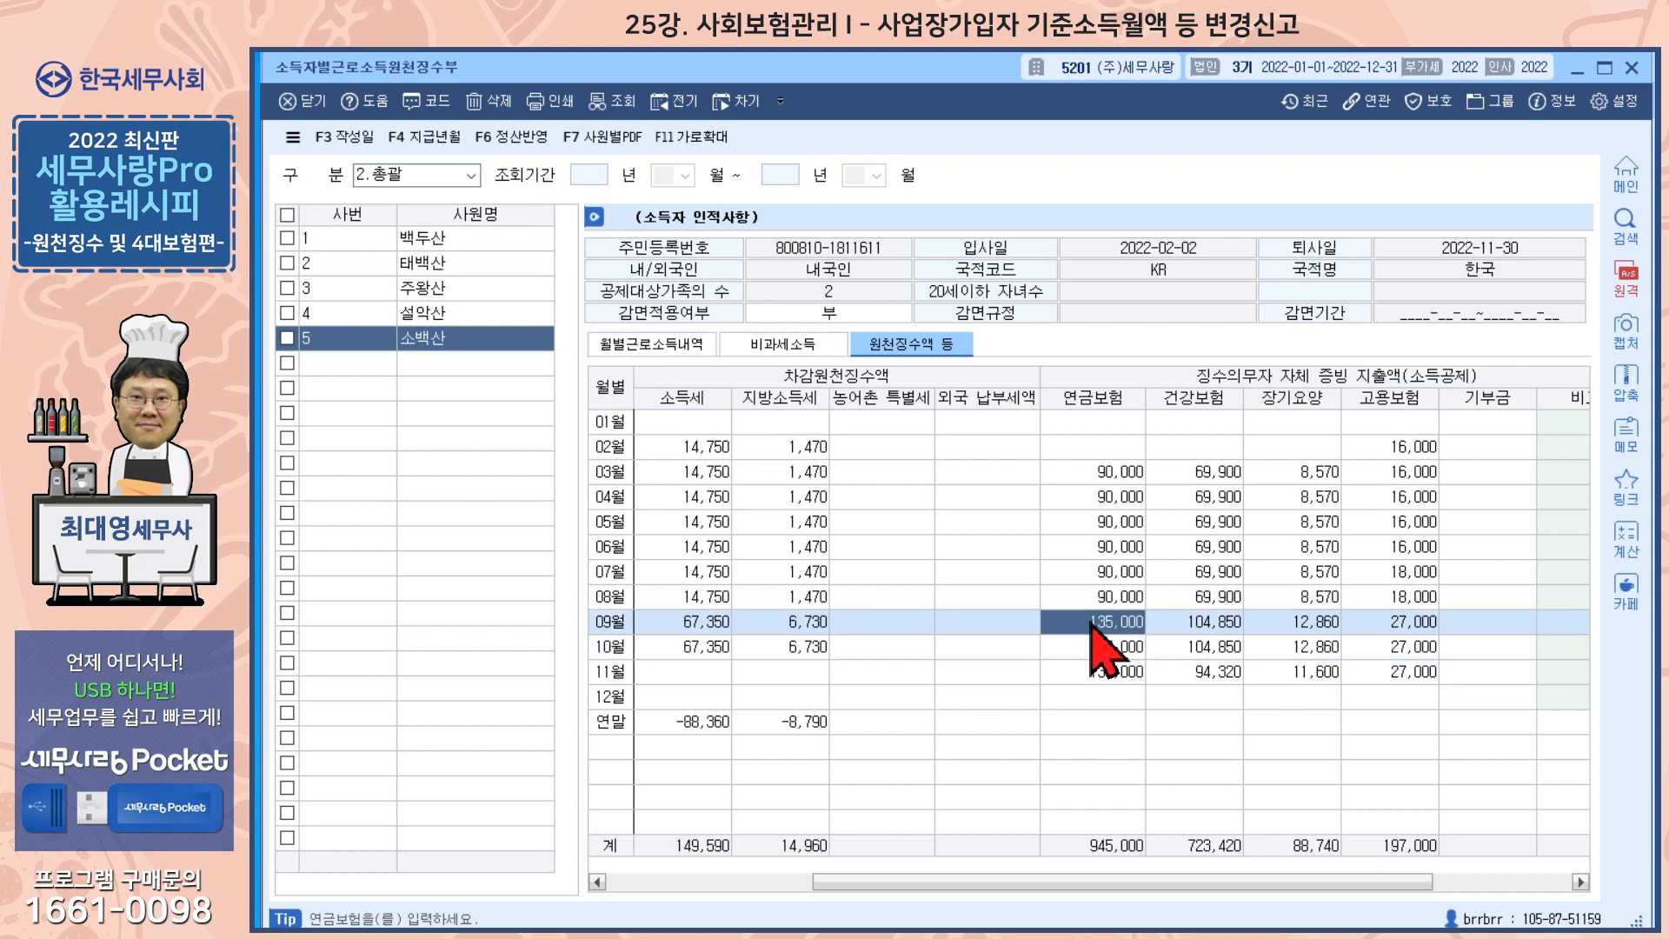
left_click(1090, 651)
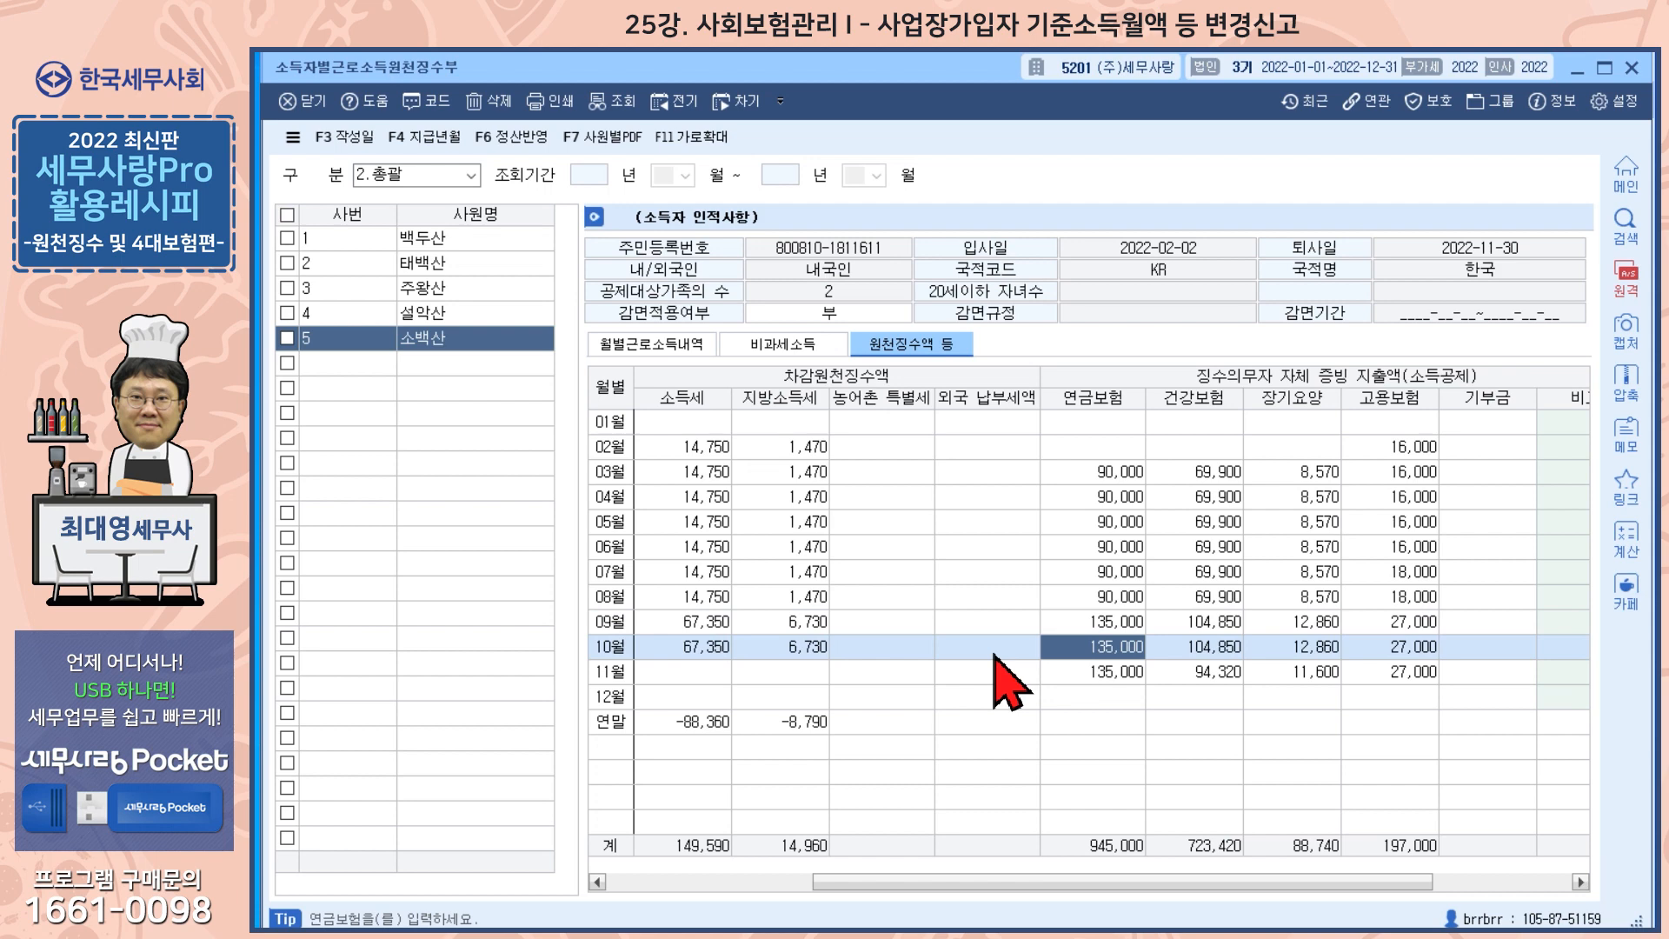
- Compare the employee's 건강보험 deductions for 08월, 09월 and 10월
left_click(1202, 622)
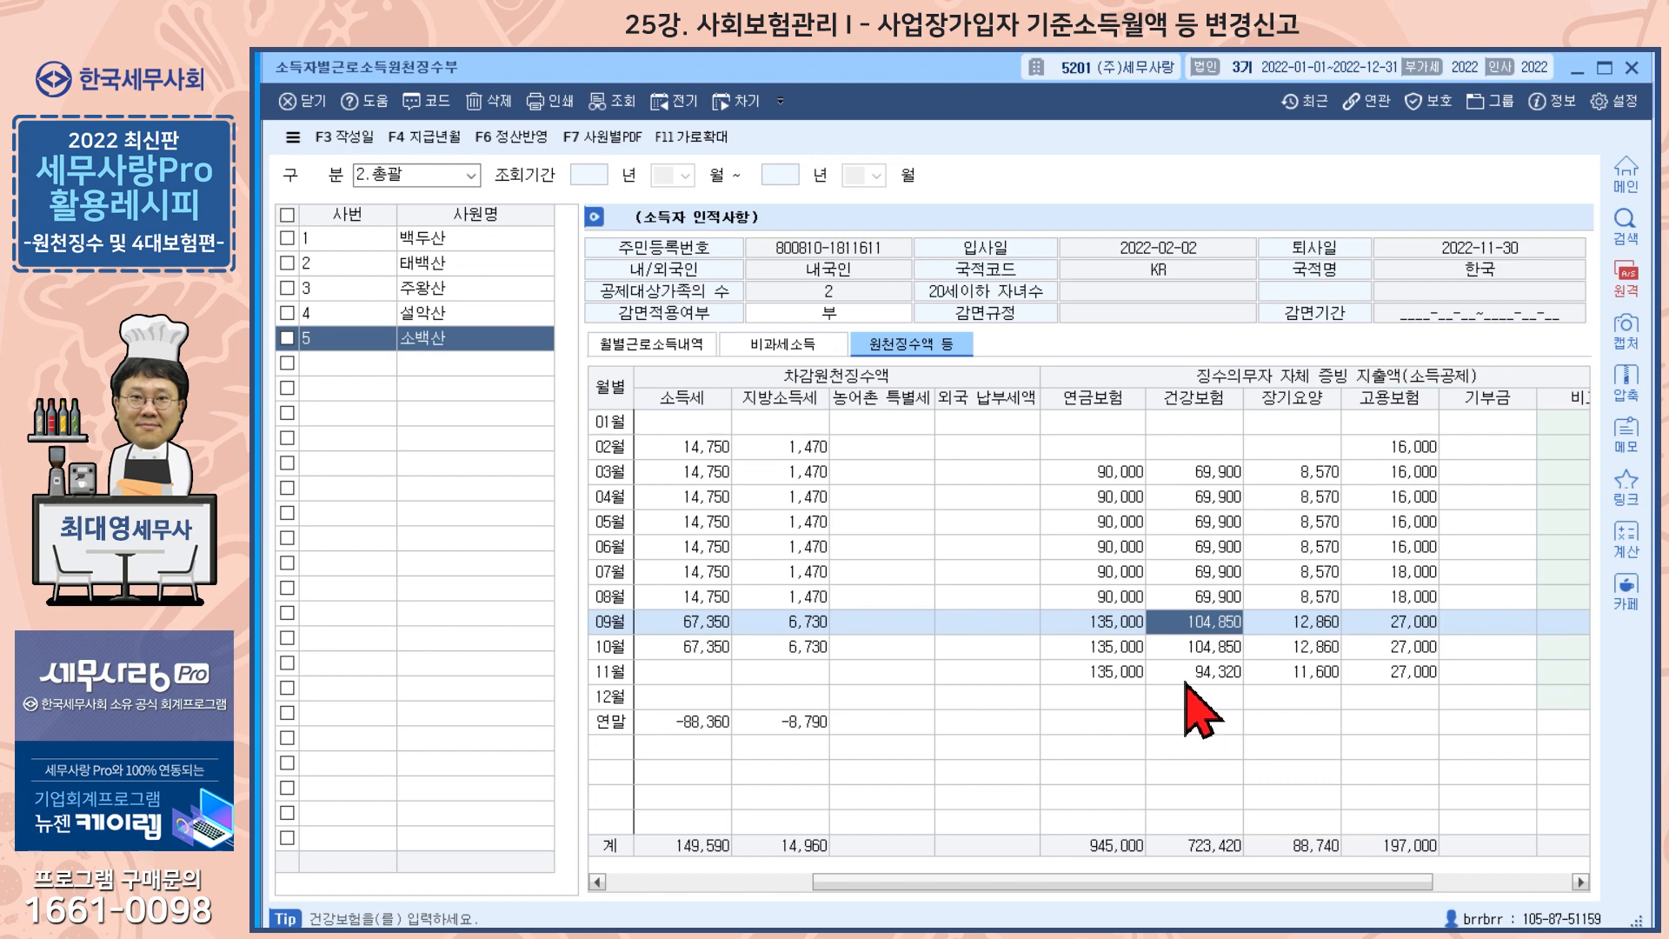
left_click(1199, 597)
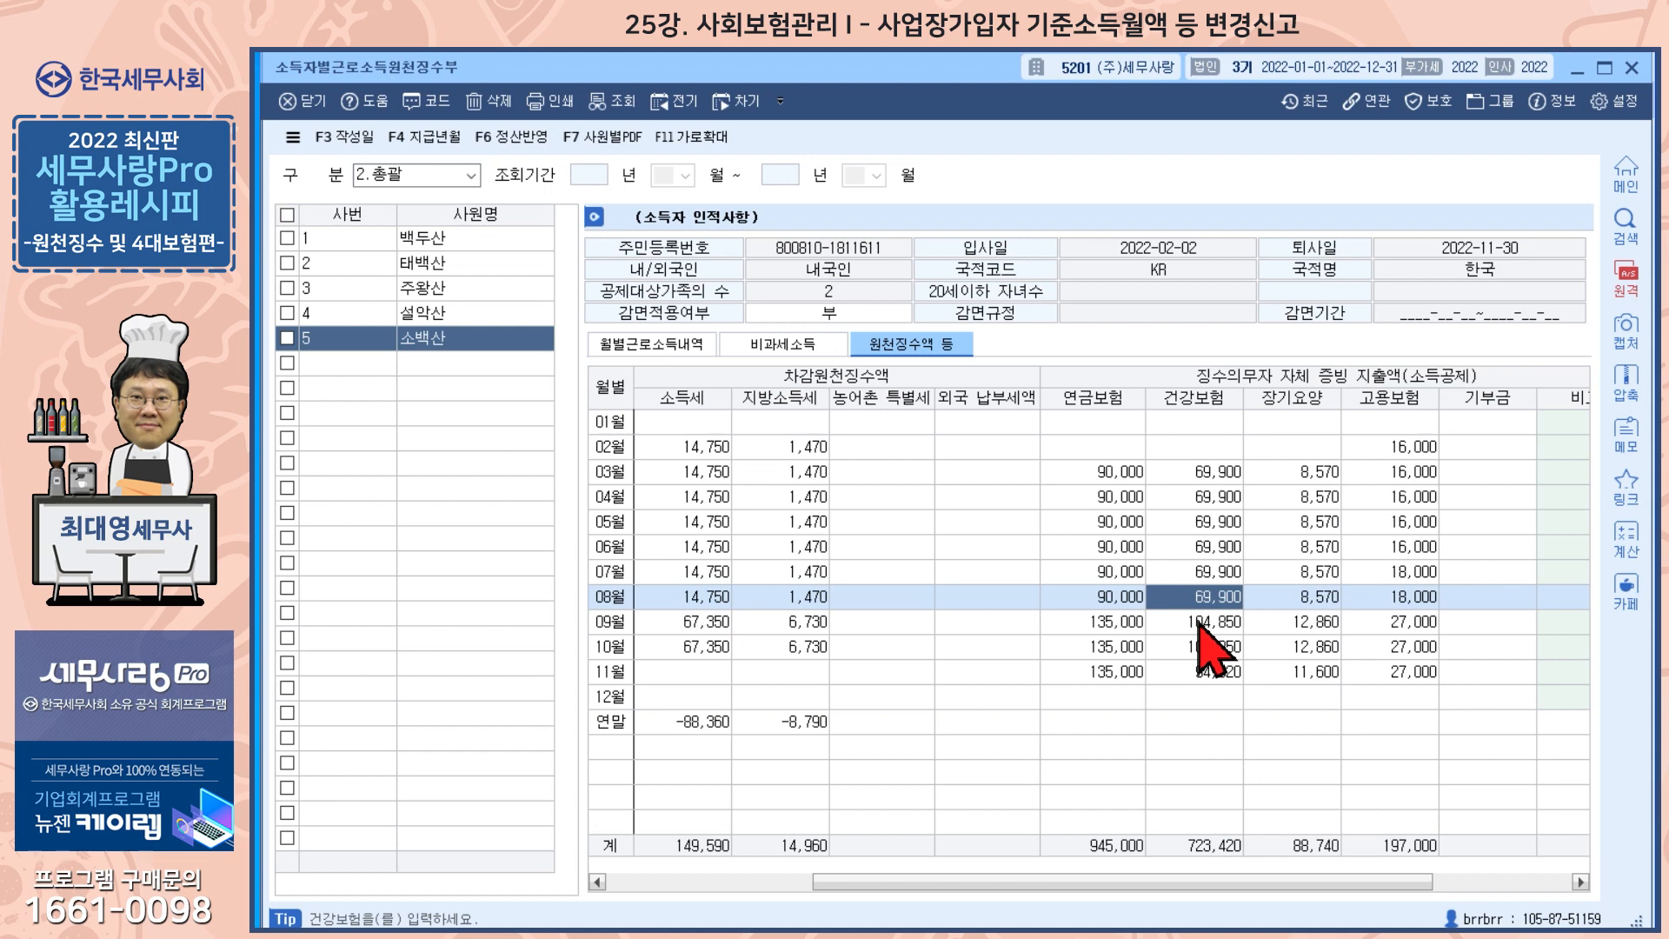
left_click(1199, 618)
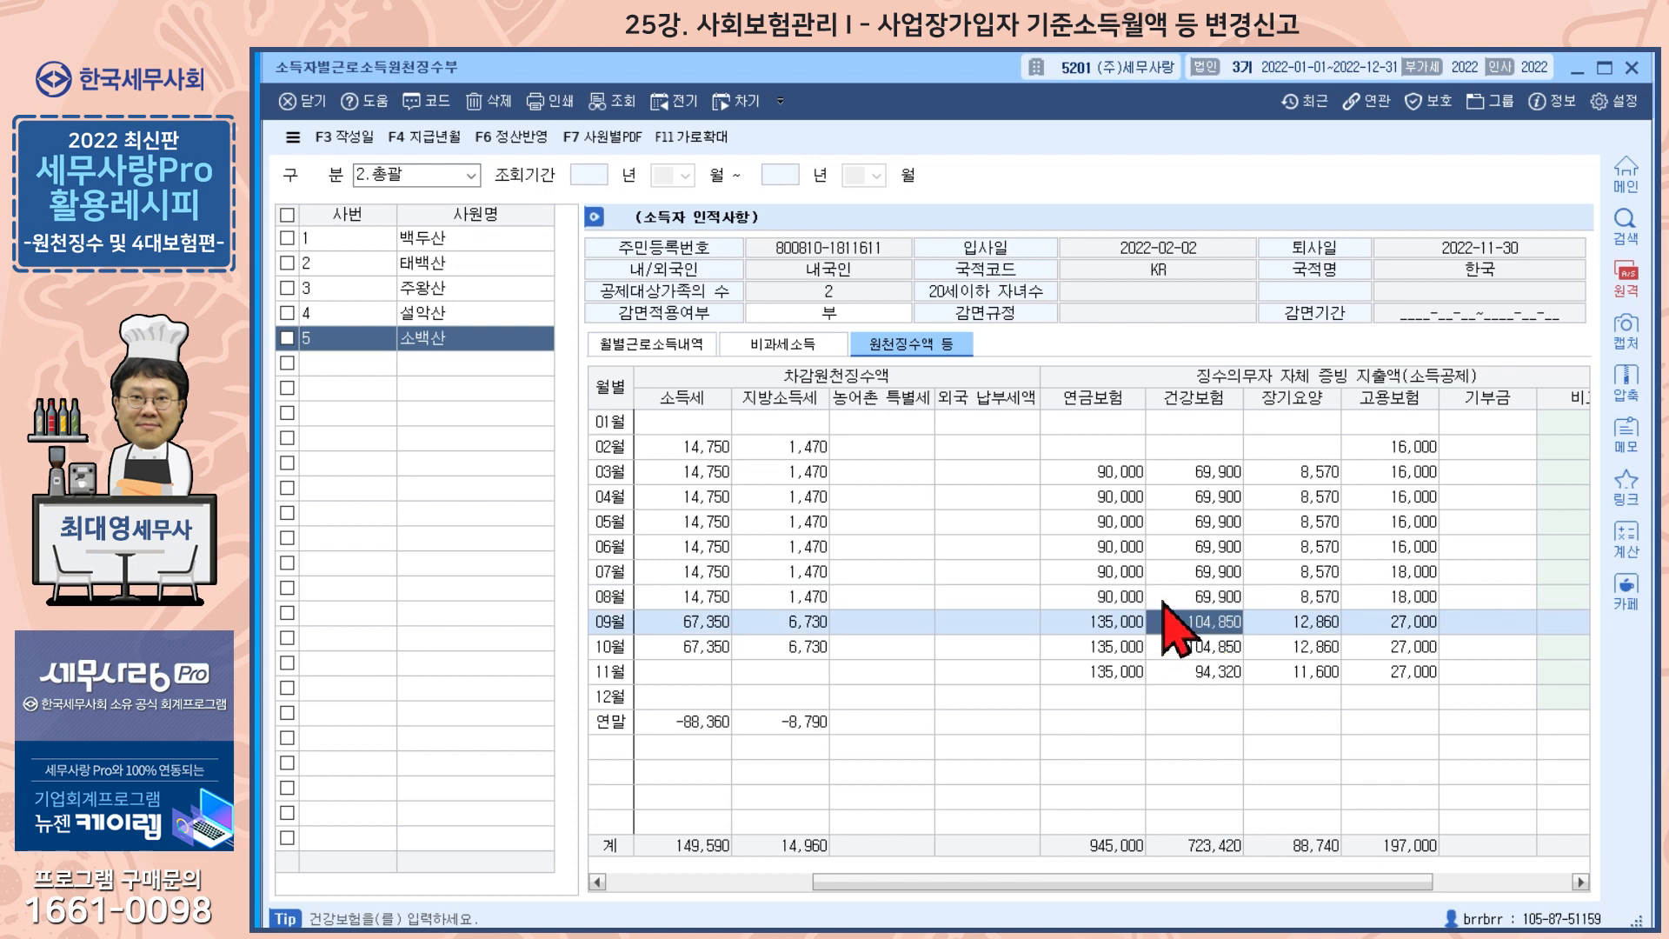
left_click(1174, 647)
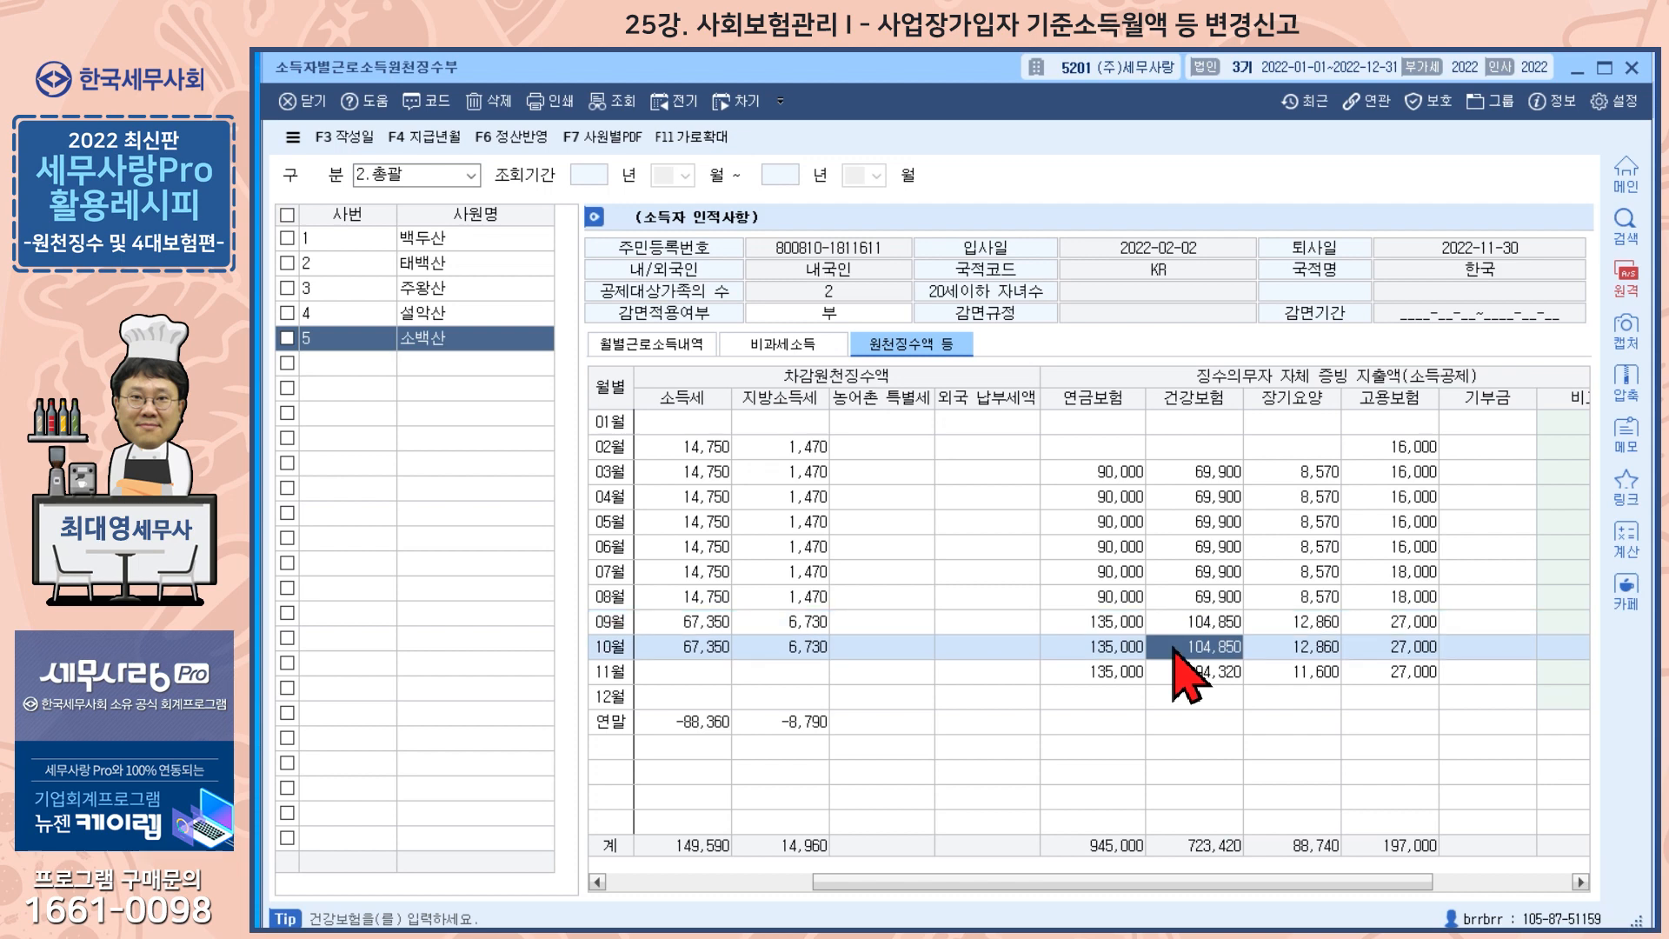
left_click(1207, 597)
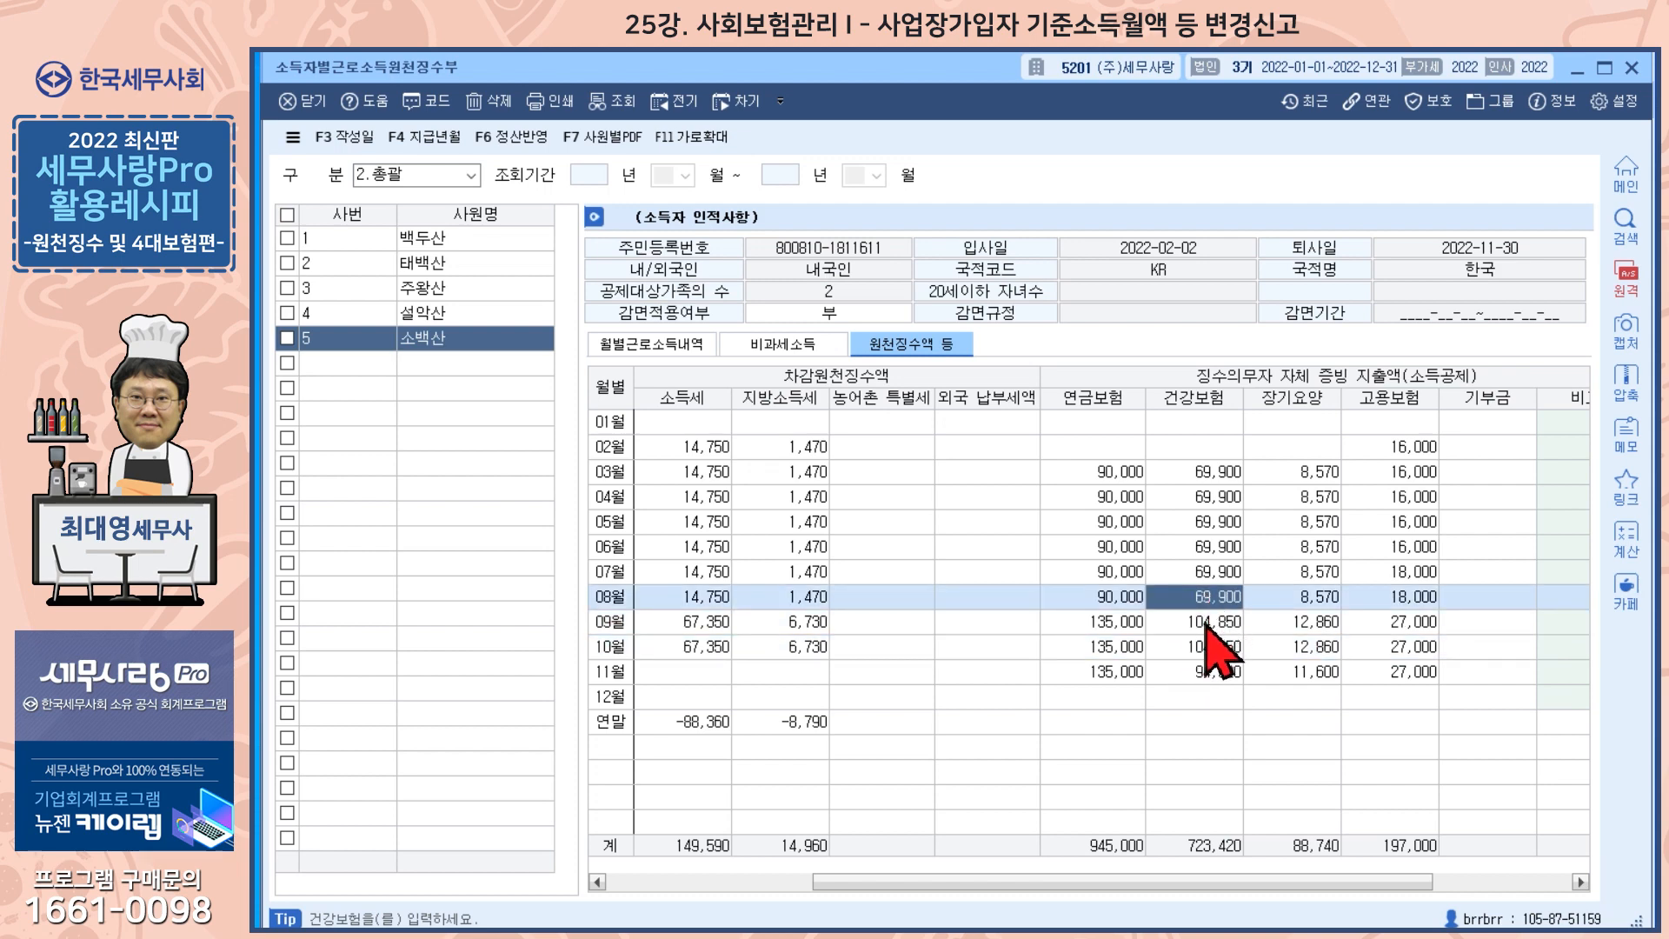
left_click(1206, 620)
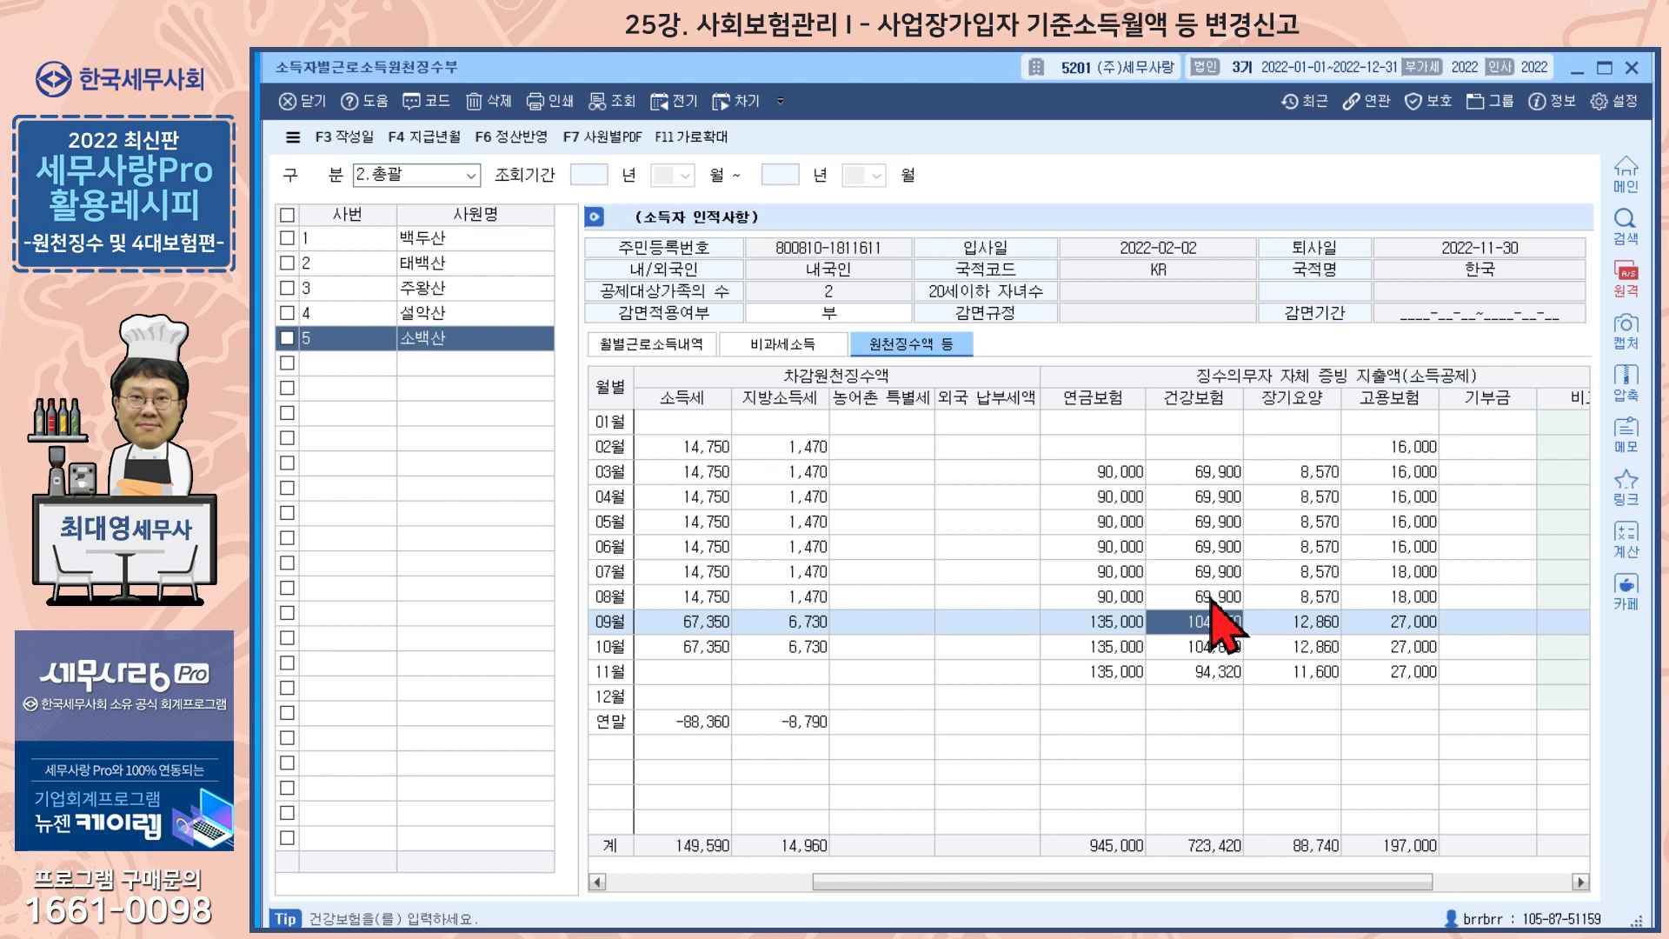
left_click(1205, 647)
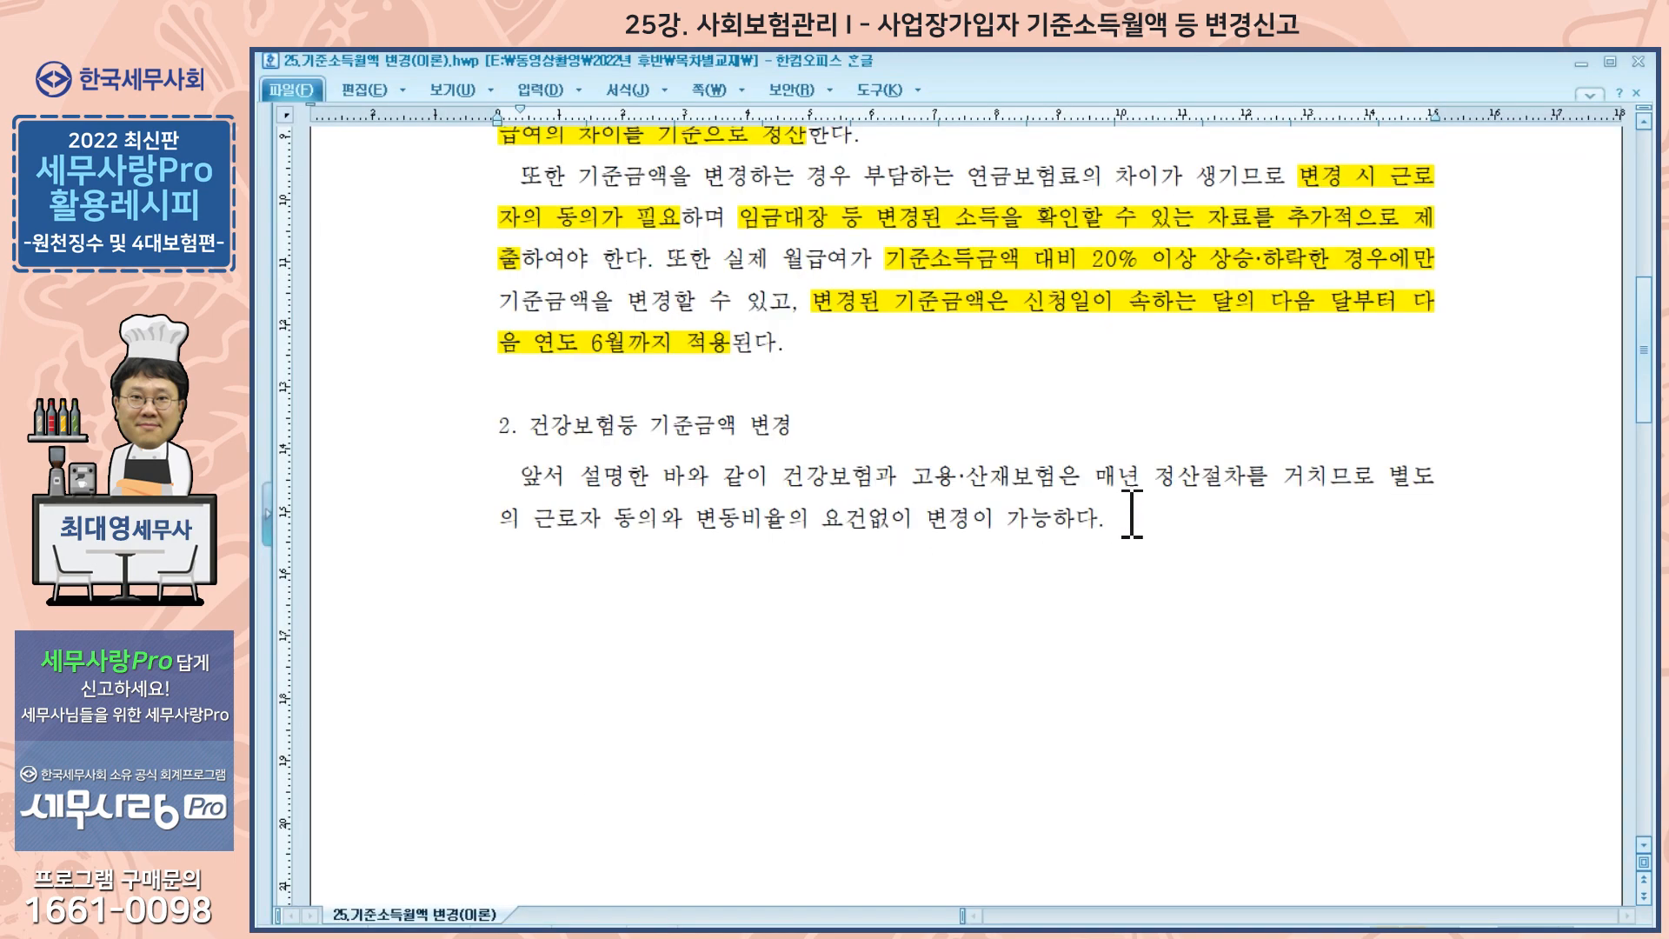
- In the 한글 document 25.기준소득월액 변경(이론).hwp, find the table titled 9월부터 급여가 변경되는 경우
scroll(1098, 491, "down", 5)
scroll(1098, 491, "down", 10)
scroll(1097, 491, "up", 3)
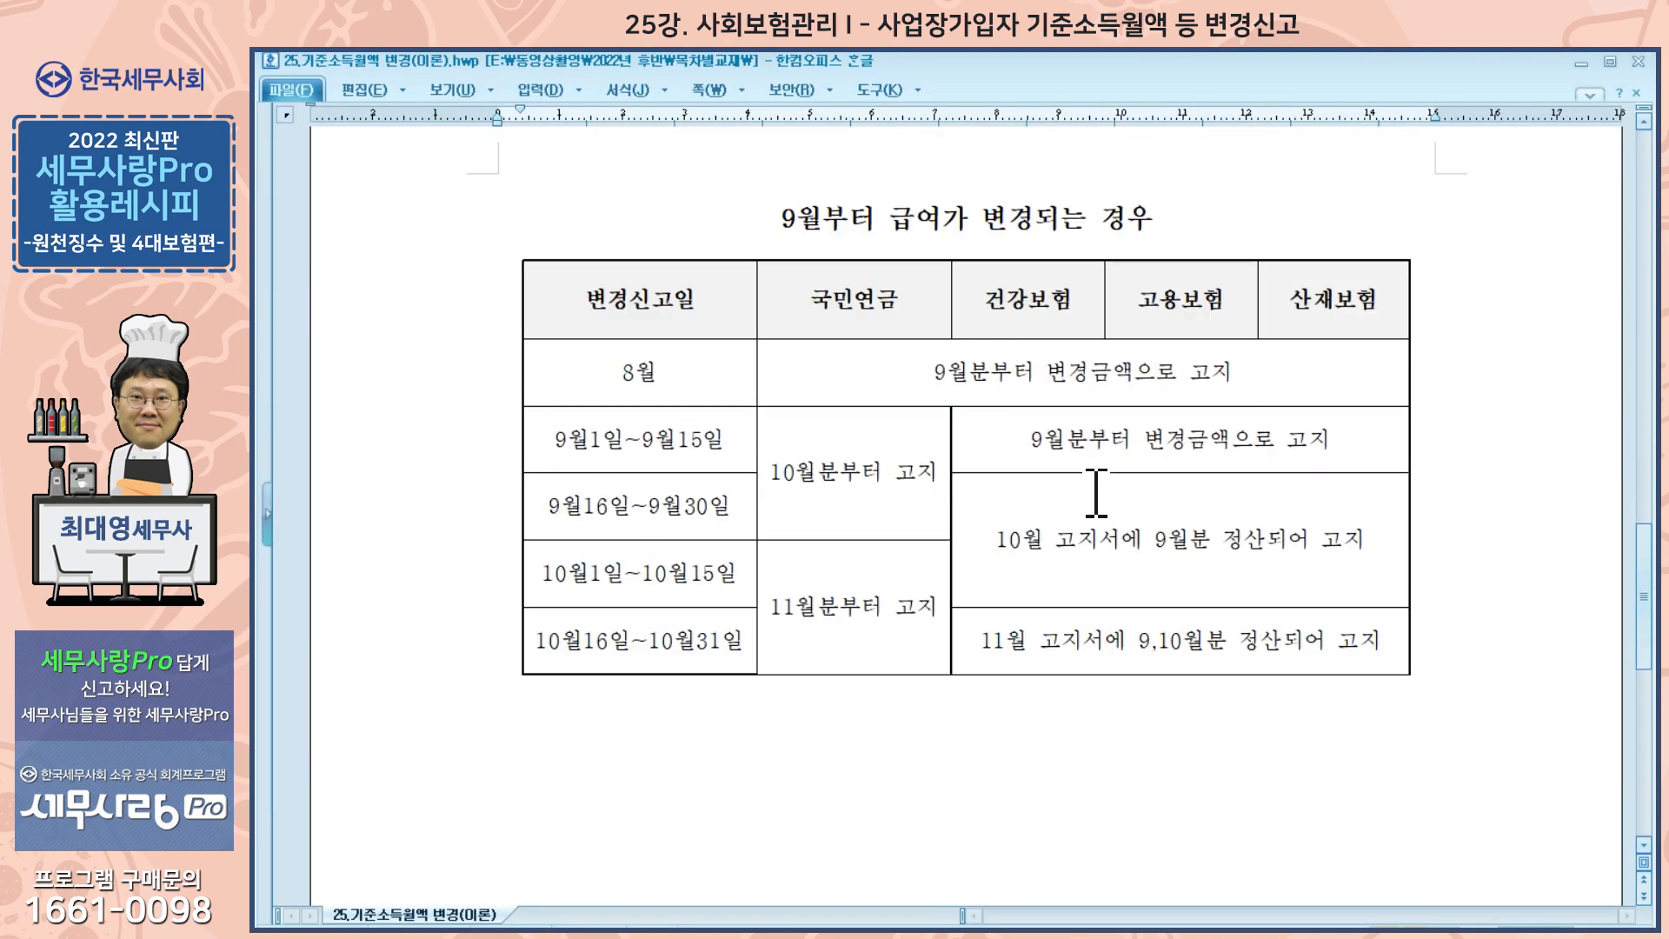